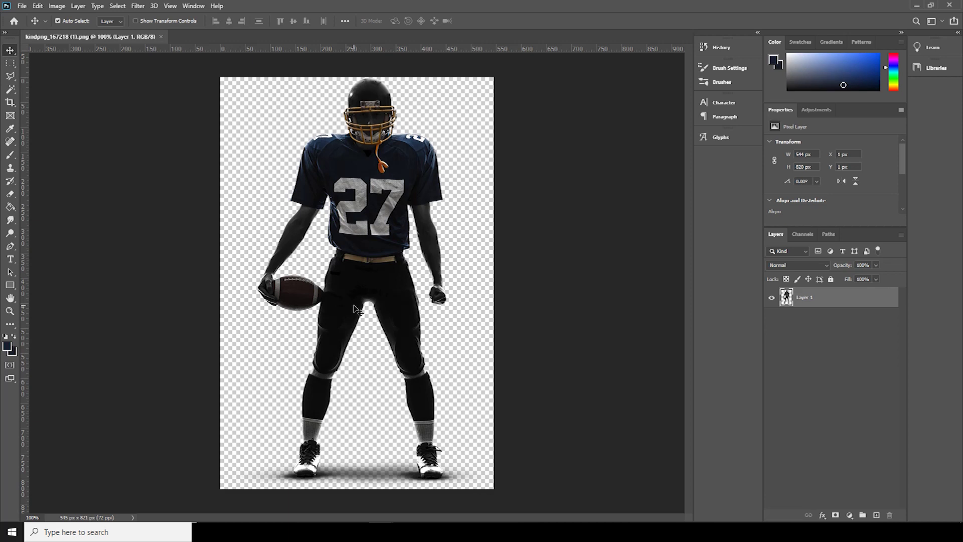
- Shift the player slightly down and left, and add an empty layer beneath the player layer
{"action": "left_click_drag", "start_coordinate": [398, 201], "coordinate": [390, 211]}
{"action": "left_click", "coordinate": [875, 516]}
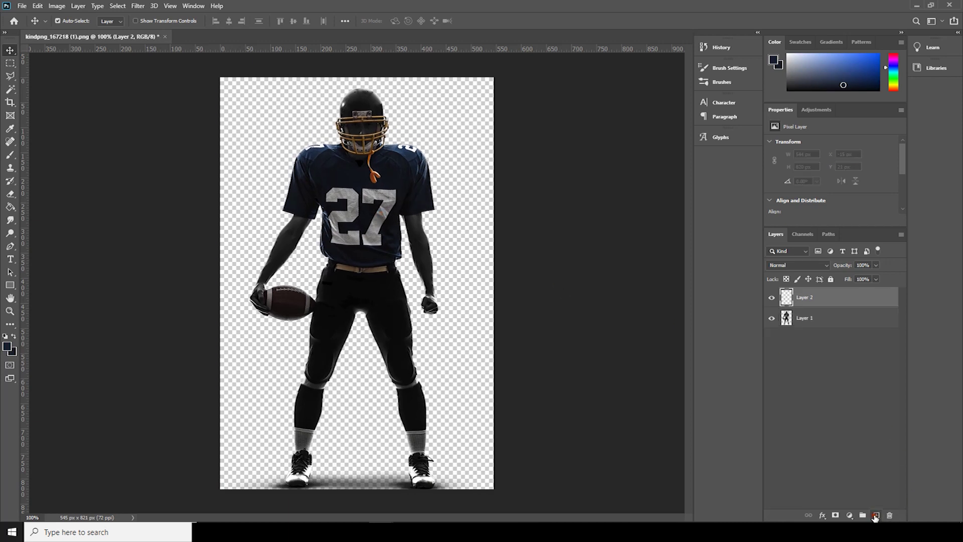
{"action": "left_click_drag", "start_coordinate": [798, 303], "coordinate": [806, 339]}
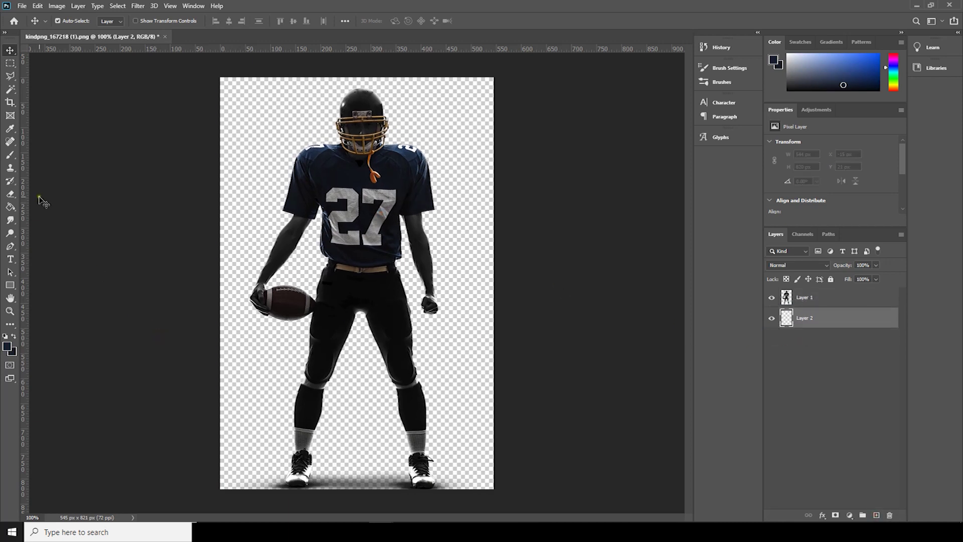
- Fill the new bottom layer with the dark navy foreground colour 101829 using the Paint Bucket
{"action": "left_click", "coordinate": [8, 212]}
{"action": "left_click", "coordinate": [7, 346]}
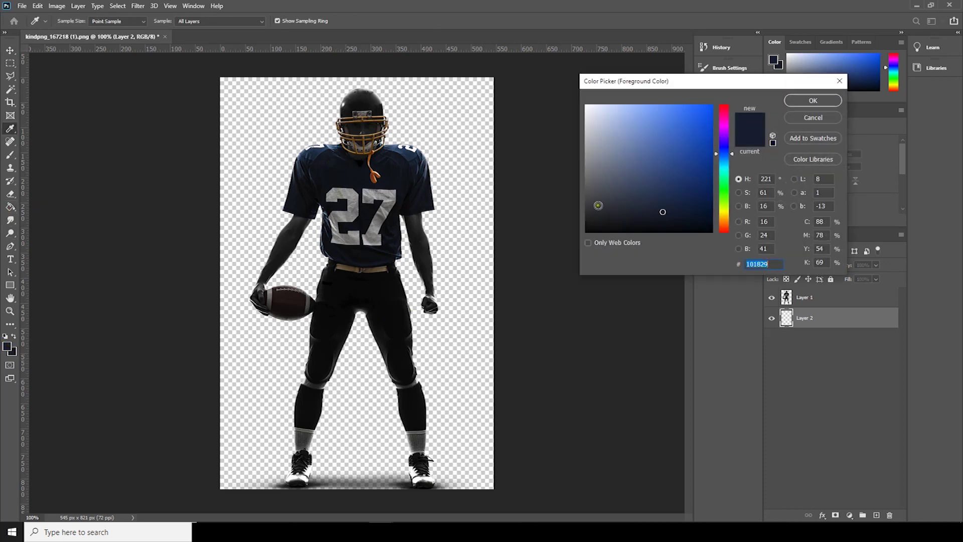
{"action": "left_click", "coordinate": [813, 100]}
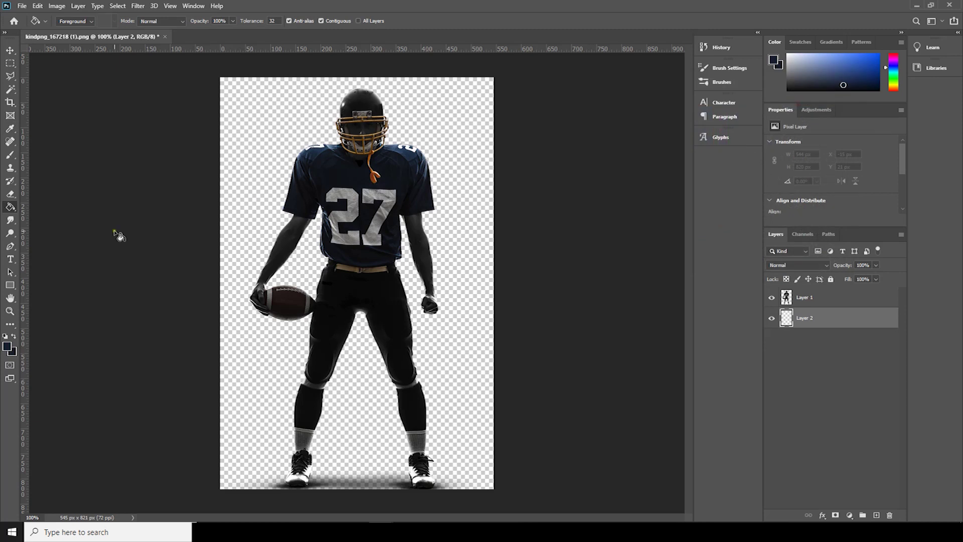
{"action": "left_click", "coordinate": [244, 175]}
{"action": "left_click", "coordinate": [11, 50]}
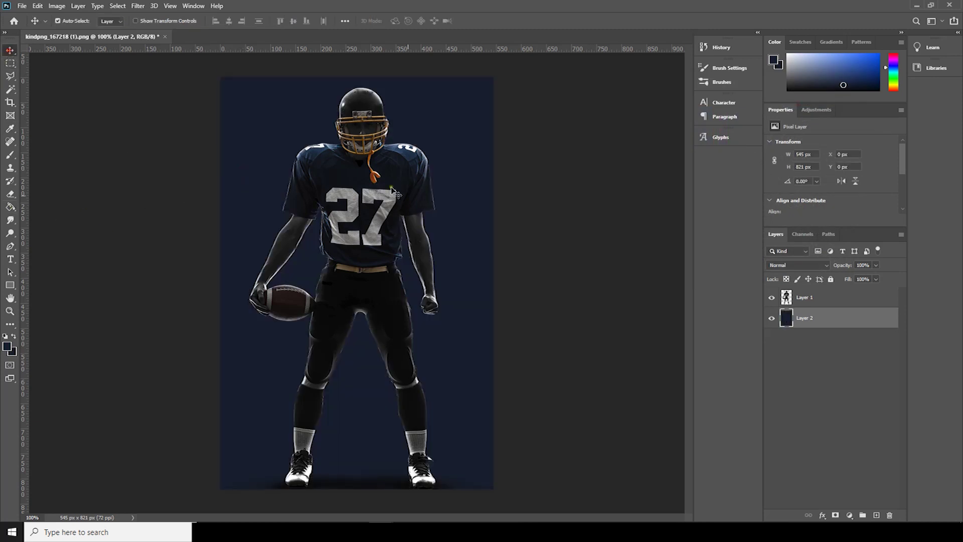
- Move the player on Layer 1 down to Y 63 px and add a layer mask to that layer
{"action": "left_click", "coordinate": [804, 299]}
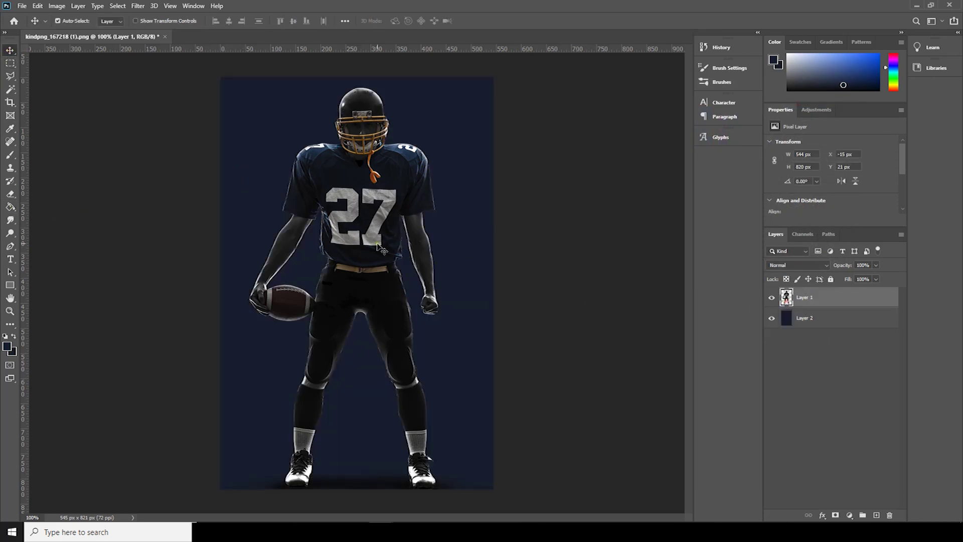
{"action": "left_click_drag", "start_coordinate": [375, 246], "coordinate": [381, 265]}
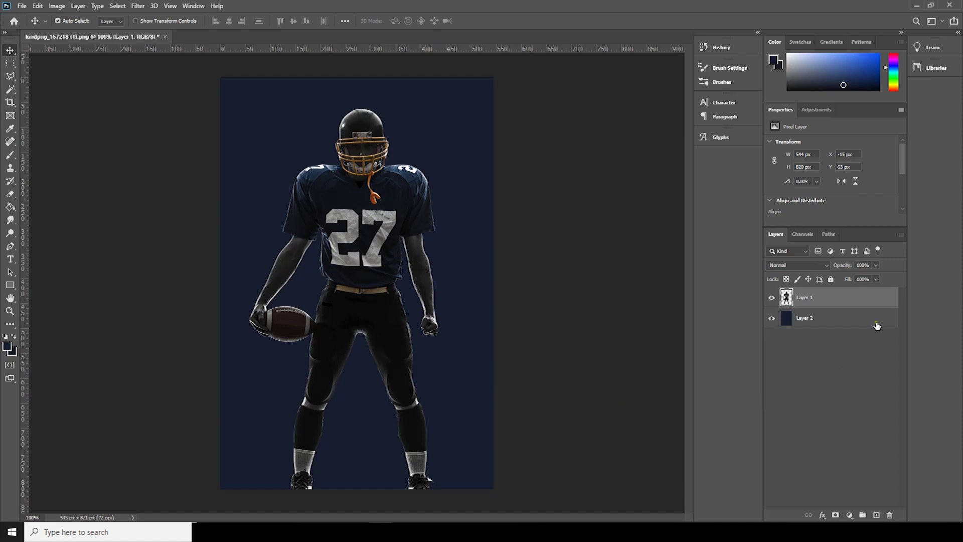
{"action": "left_click", "coordinate": [835, 515]}
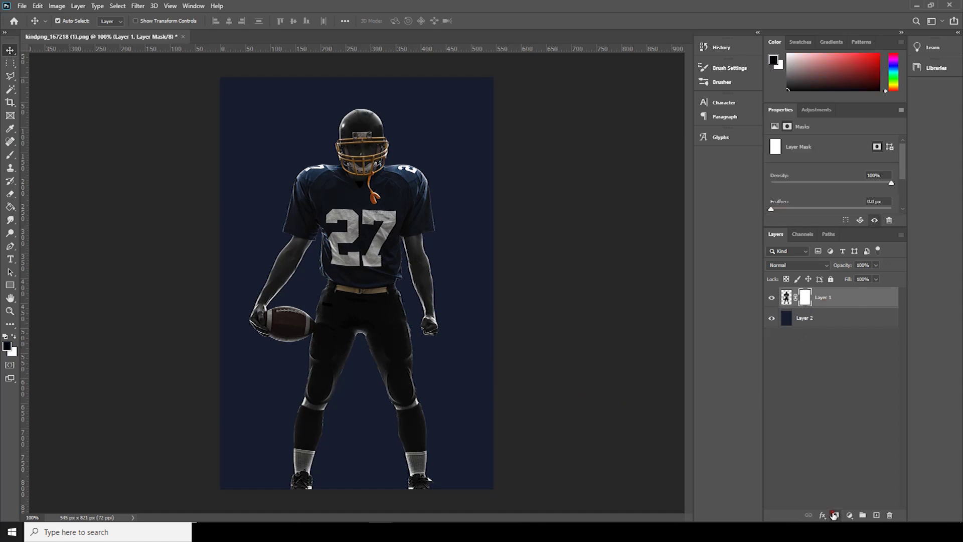
- Set up Sampled Brush 22 at 400 px with black as the foreground colour for painting on Layer 1's mask
{"action": "left_click", "coordinate": [10, 154]}
{"action": "left_click", "coordinate": [63, 21]}
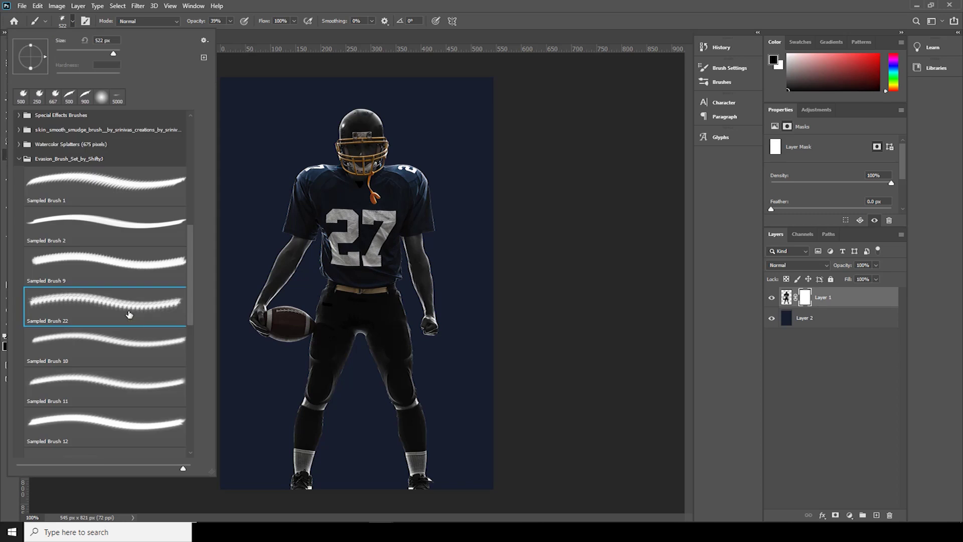
{"action": "left_click", "coordinate": [806, 299]}
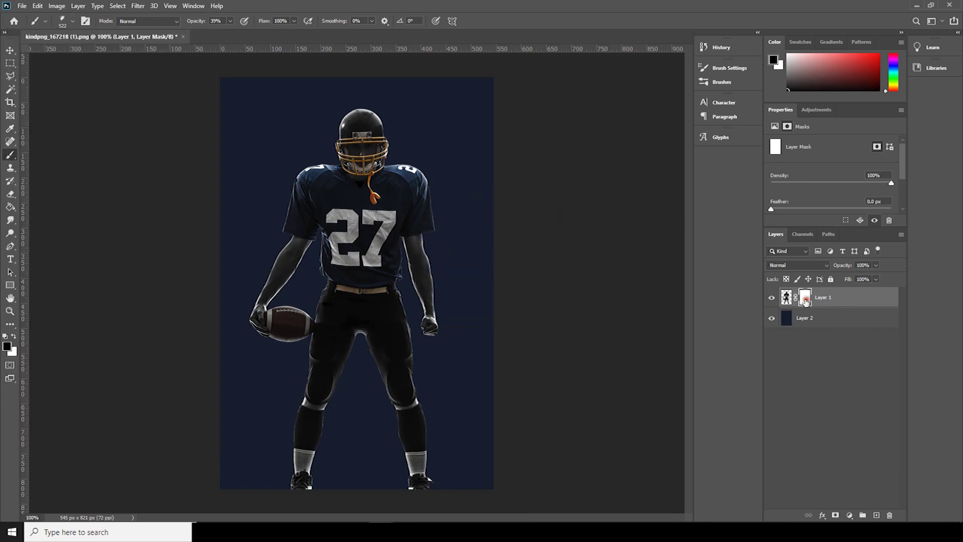
{"action": "key", "text": "bracketleft"}
{"action": "key", "text": "bracketleft"}
{"action": "key", "text": "bracketleft"}
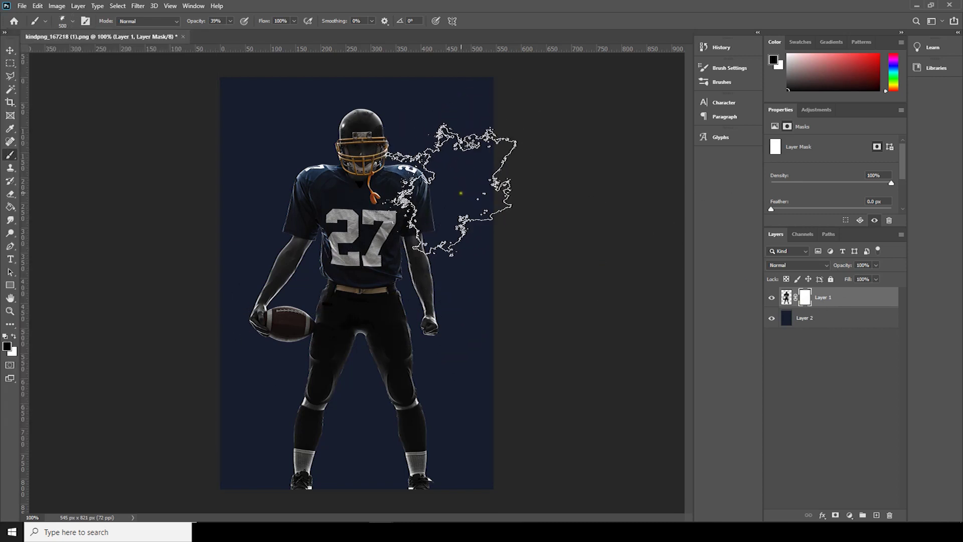
{"action": "left_click", "coordinate": [8, 347]}
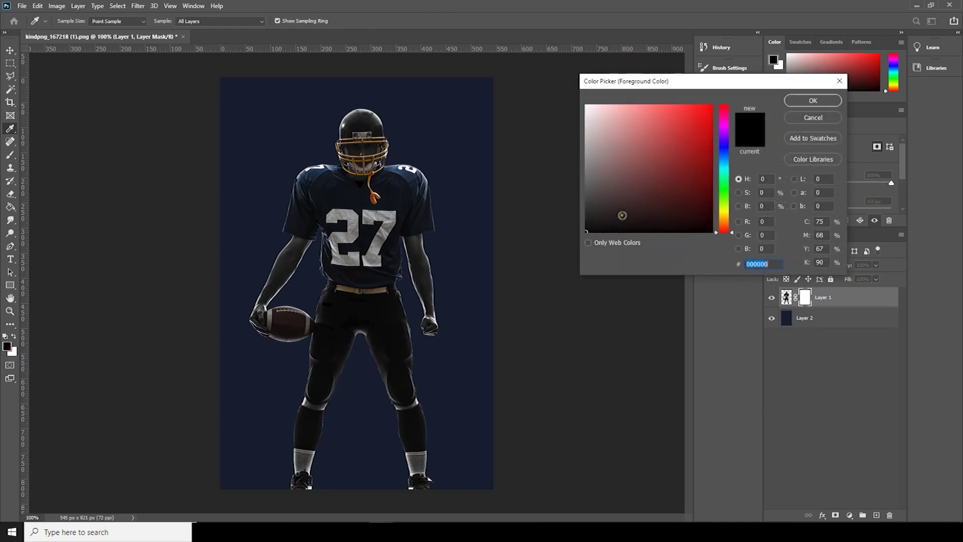
{"action": "left_click", "coordinate": [804, 116]}
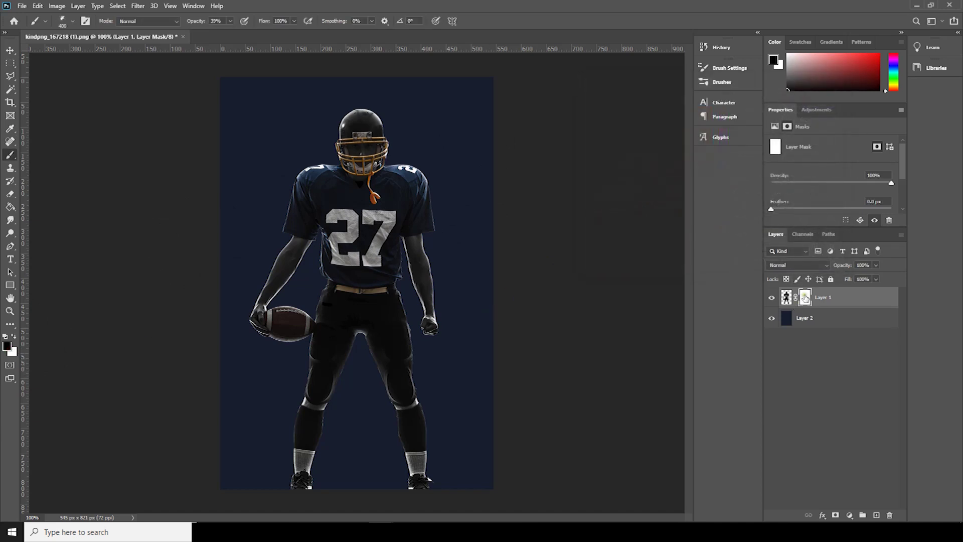
- Raise the brush opacity to 100% and mask out the player's shoulder and sleeve on the side without the ball
{"action": "key", "text": "bracketright"}
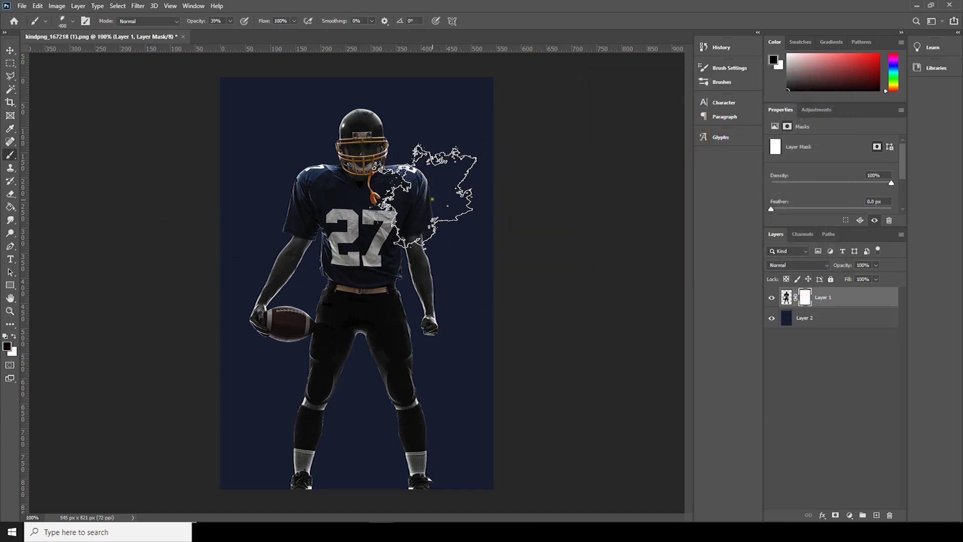
{"action": "key", "text": "bracketleft"}
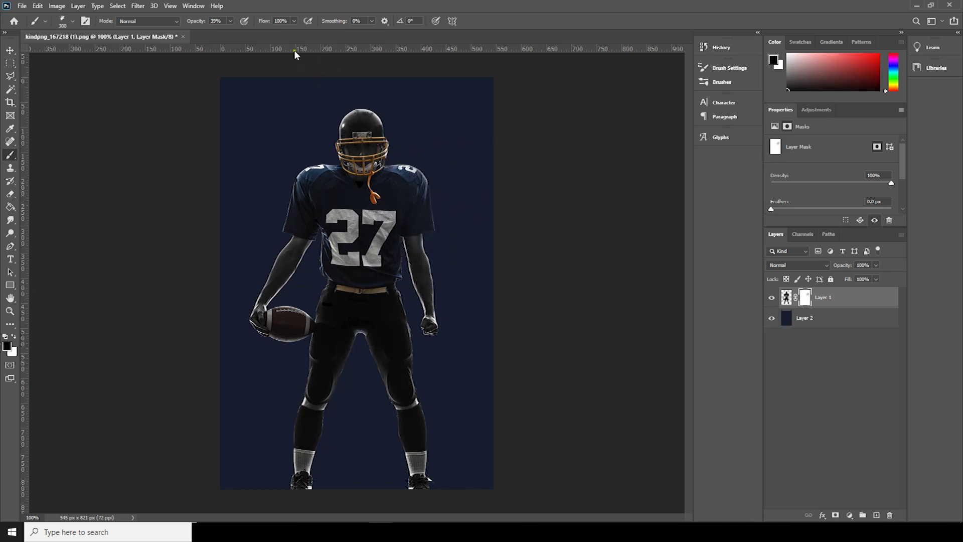
{"action": "key", "text": "bracketleft"}
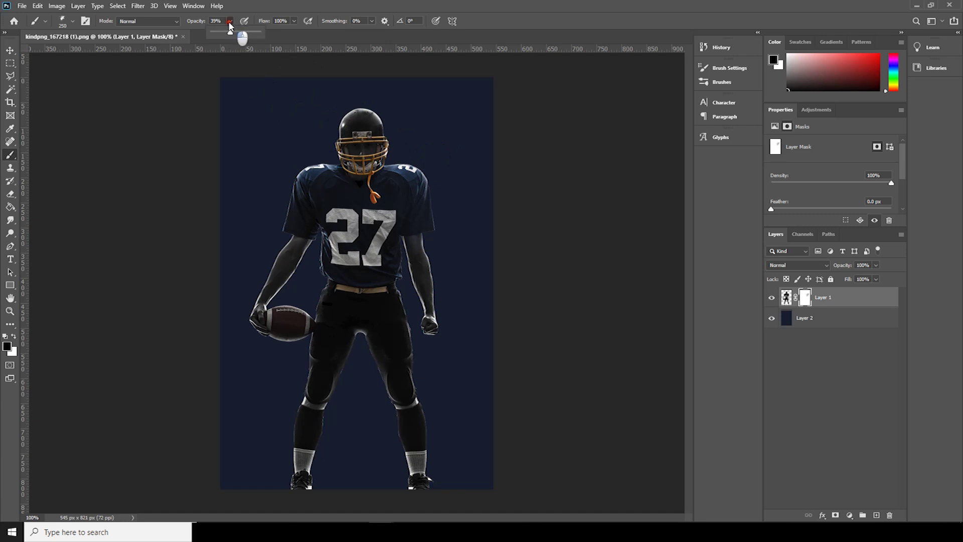
{"action": "left_click", "coordinate": [432, 181]}
{"action": "key", "text": "bracketright"}
{"action": "key", "text": "bracketright"}
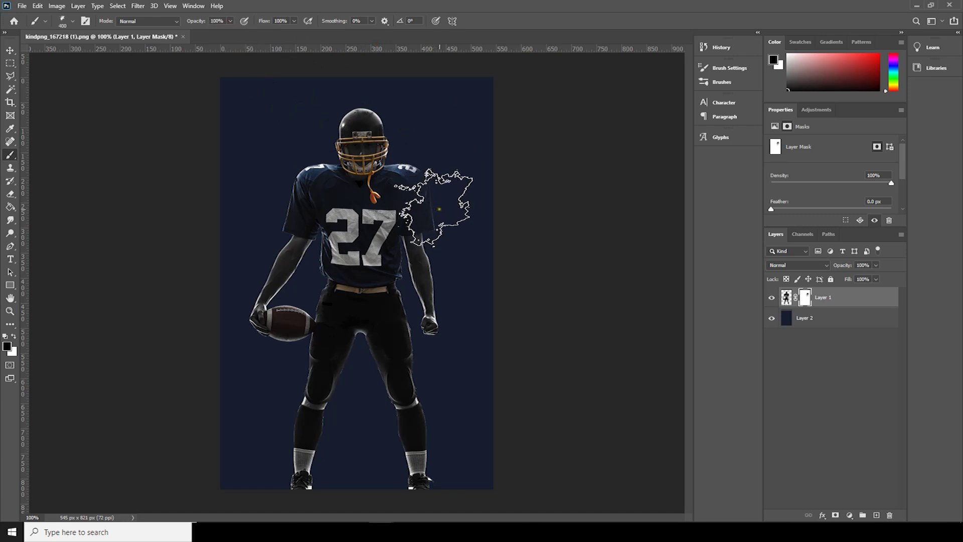
{"action": "left_click", "coordinate": [444, 199]}
{"action": "mouse_move", "coordinate": [444, 200]}
{"action": "left_mouse_down"}
{"action": "mouse_move", "coordinate": [448, 164]}
{"action": "mouse_move", "coordinate": [422, 184]}
{"action": "mouse_move", "coordinate": [394, 264]}
{"action": "mouse_move", "coordinate": [451, 188]}
{"action": "mouse_move", "coordinate": [446, 167]}
{"action": "left_mouse_up"}
- Mask out the shoulder on the ball side with a 250 px brush and the opposite edge of the waist with a smaller one
{"action": "key", "text": "bracketleft"}
{"action": "key", "text": "bracketleft"}
{"action": "key", "text": "bracketleft"}
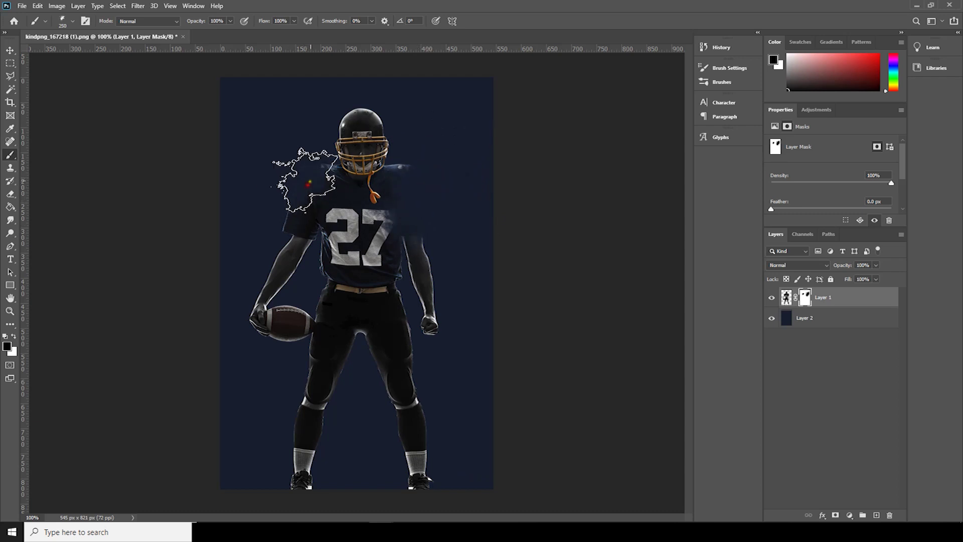
{"action": "key", "text": "bracketleft"}
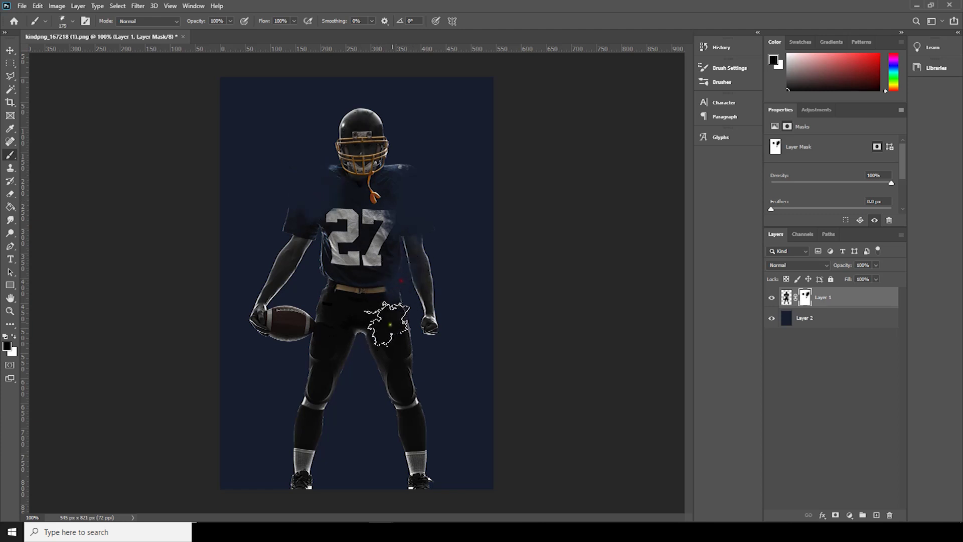
{"action": "key", "text": "bracketleft"}
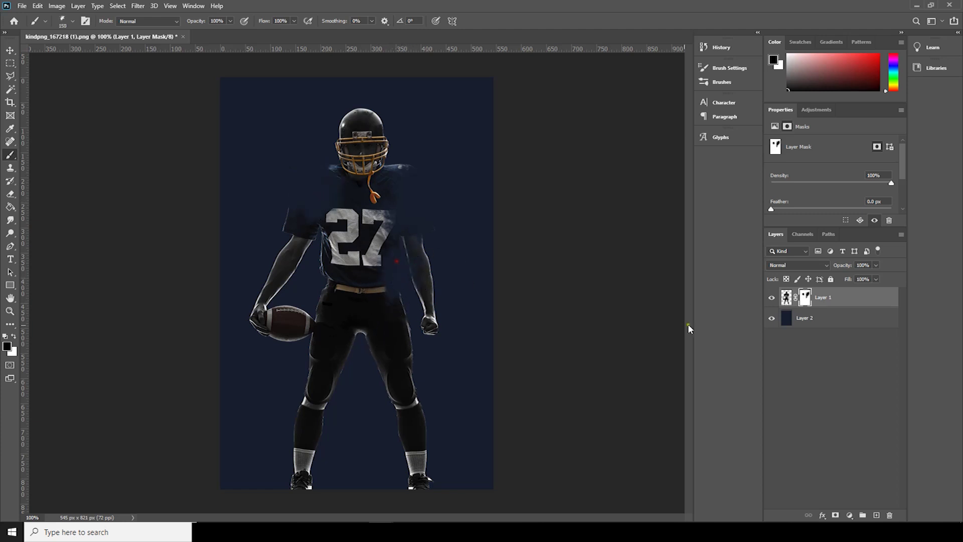
- Add an empty layer above the navy background layer and set the foreground colour to white (ffffff)
{"action": "left_click", "coordinate": [807, 319]}
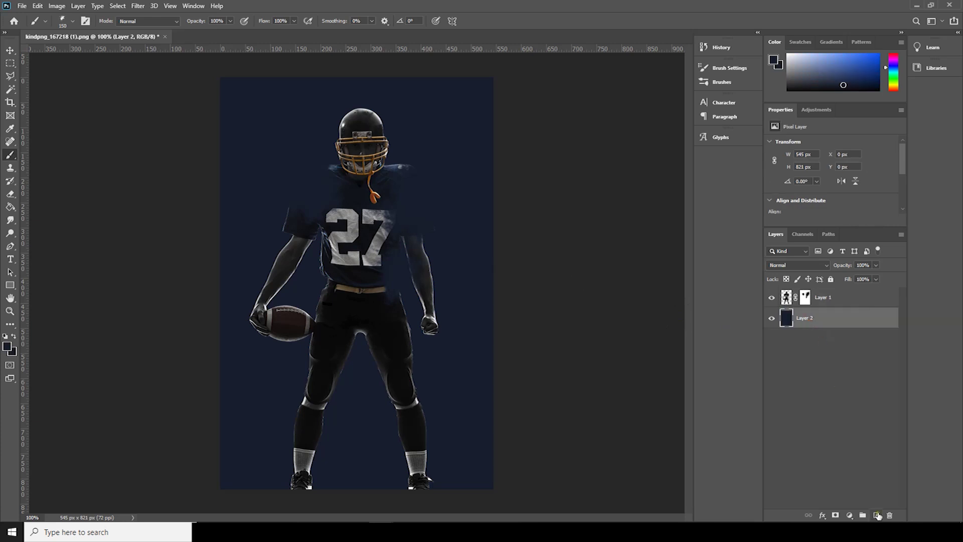
{"action": "left_click", "coordinate": [7, 346]}
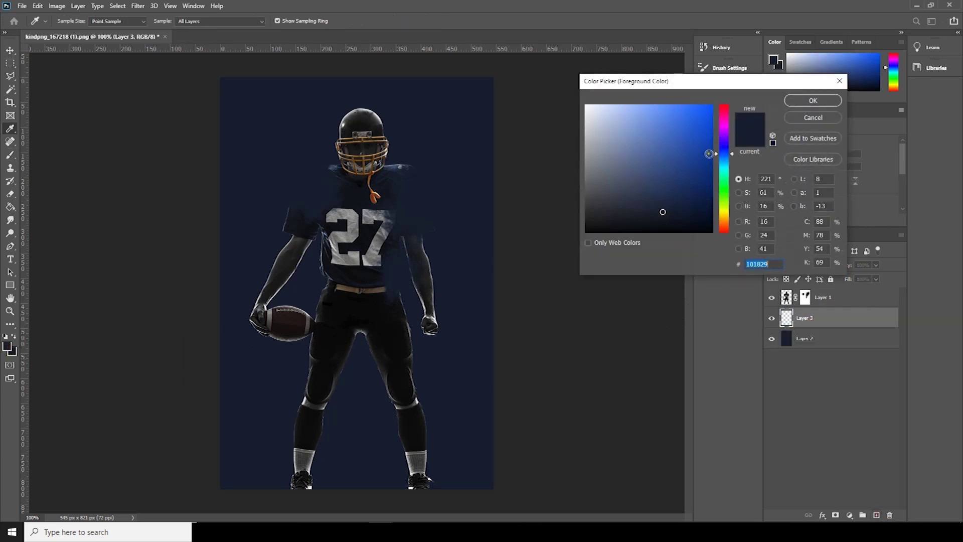
{"action": "left_click", "coordinate": [492, 48]}
{"action": "left_click", "coordinate": [813, 101]}
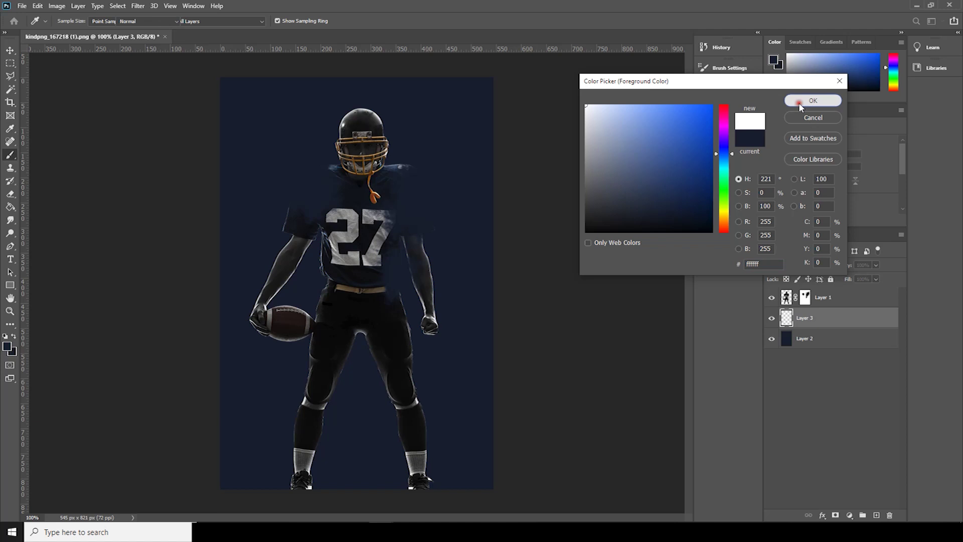
- Paint white smoke behind the masked shoulder on the side without the ball, using brush sizes from 150 to 300 px
{"action": "left_click", "coordinate": [409, 213]}
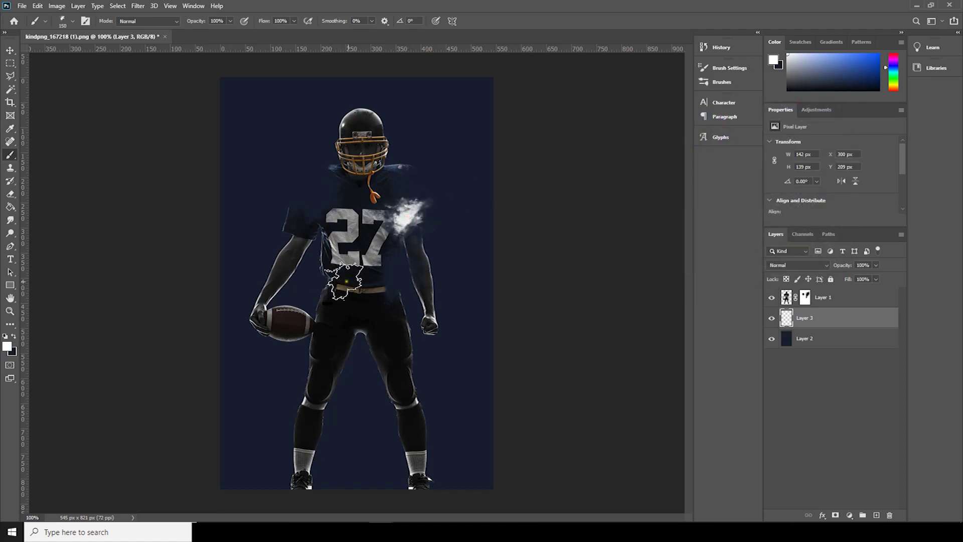
{"action": "key", "text": "bracketright"}
{"action": "key", "text": "bracketright"}
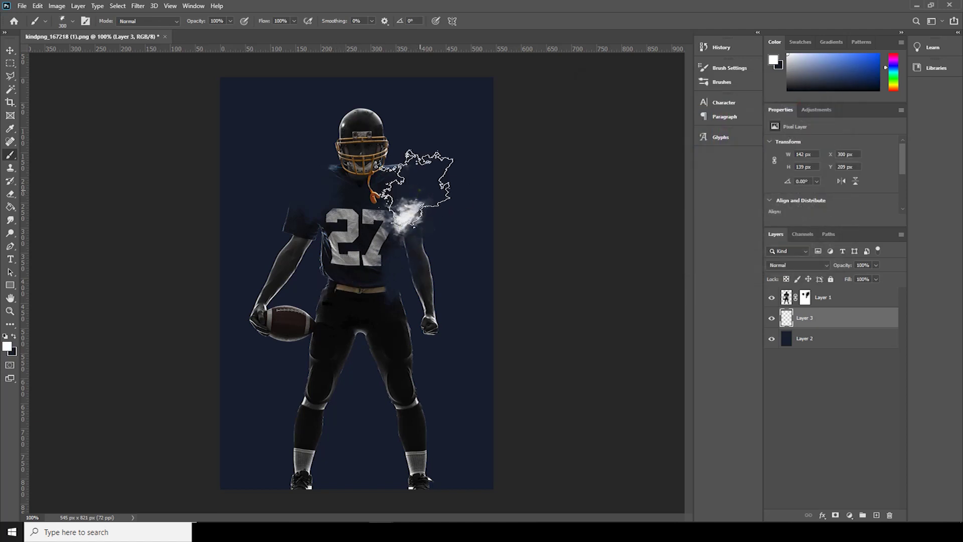
{"action": "left_click", "coordinate": [407, 213]}
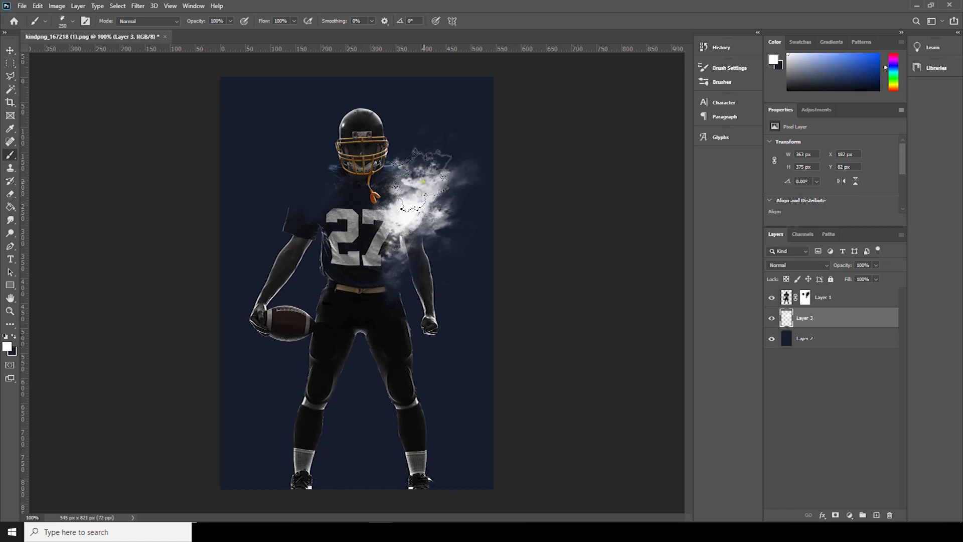
{"action": "left_click", "coordinate": [425, 175]}
- Paint white smoke behind the masked shoulder on the ball side with smaller brush sizes
{"action": "key", "text": "bracketleft"}
{"action": "key", "text": "bracketleft"}
{"action": "key", "text": "bracketleft"}
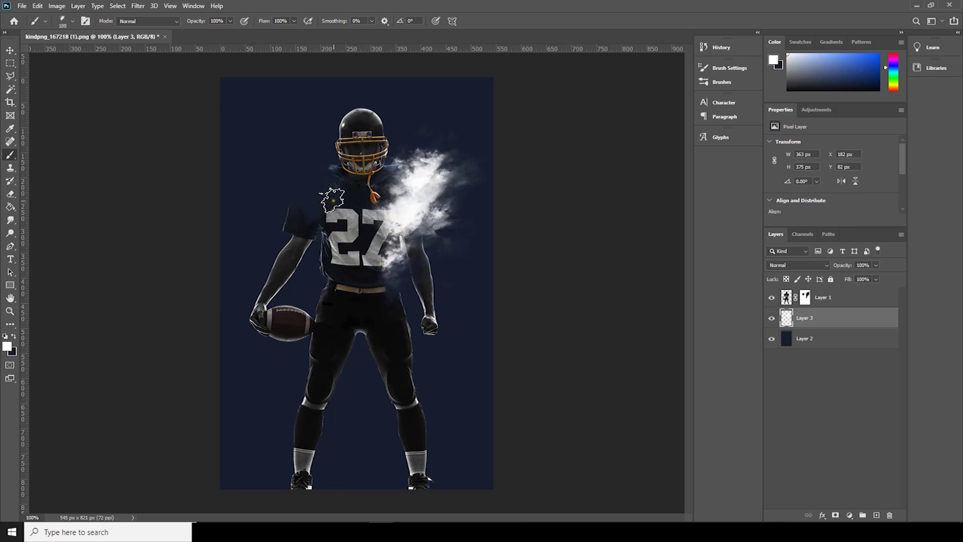
{"action": "left_click", "coordinate": [335, 204]}
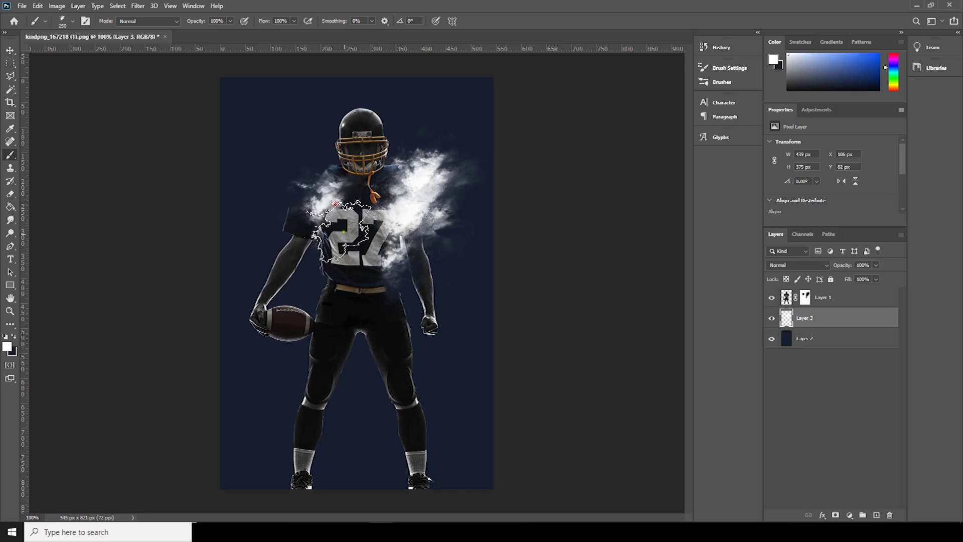
{"action": "key", "text": "bracketleft"}
{"action": "left_click", "coordinate": [335, 198]}
{"action": "key", "text": "bracketleft"}
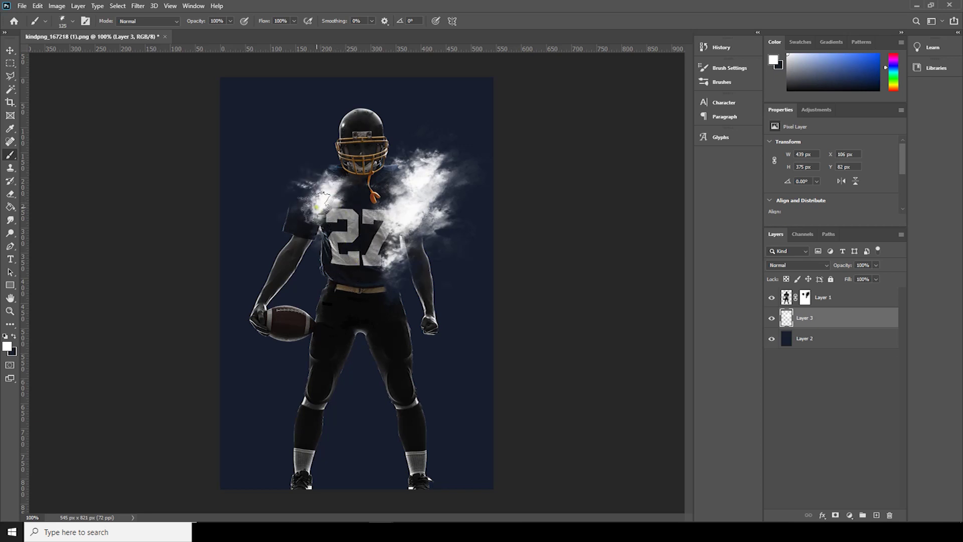
{"action": "key", "text": "bracketright"}
{"action": "key", "text": "bracketright"}
{"action": "key", "text": "bracketright"}
{"action": "key", "text": "bracketright"}
{"action": "key", "text": "bracketright"}
{"action": "key", "text": "bracketright"}
{"action": "key", "text": "bracketright"}
{"action": "key", "text": "bracketright"}
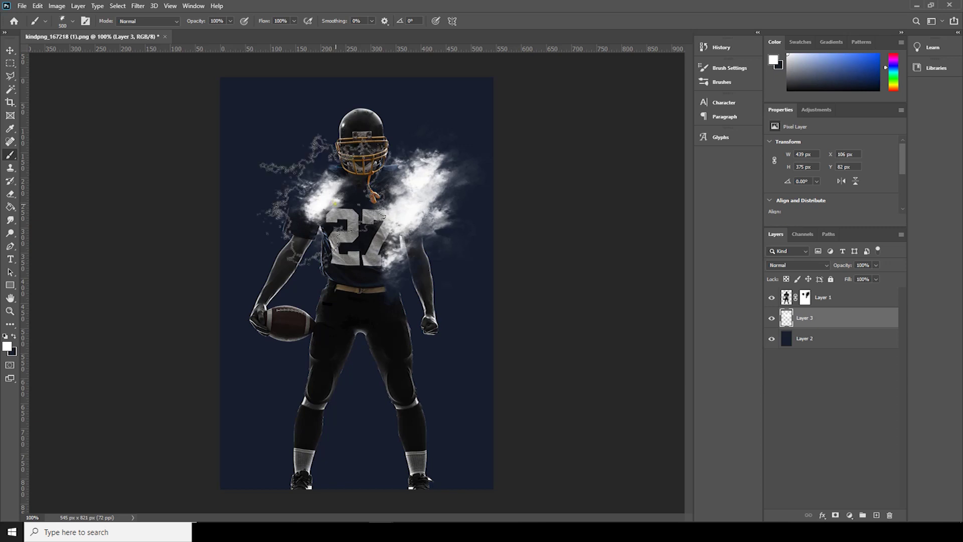
{"action": "left_click", "coordinate": [344, 208]}
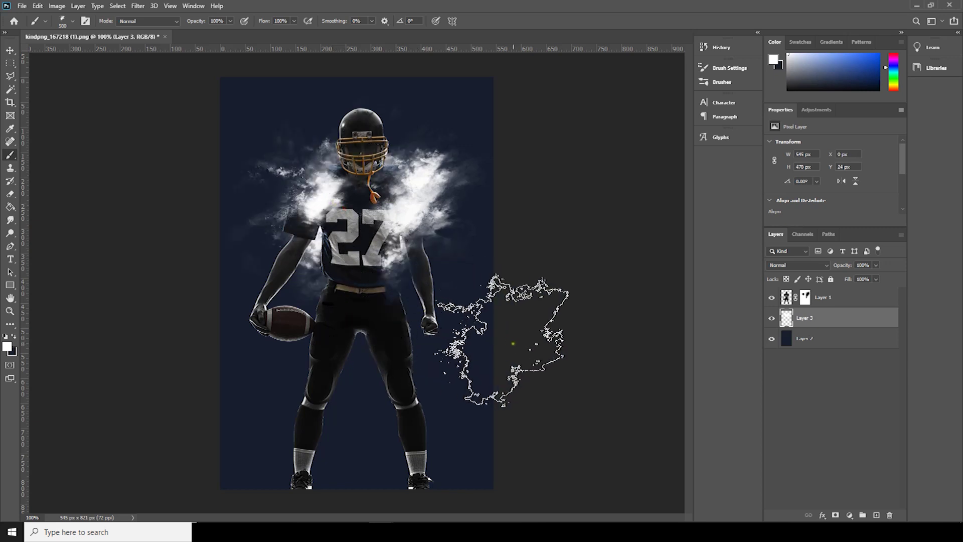
{"action": "key", "text": "ctrl+z"}
- Add white smoke at the ball-side shoulder with a 400 px brush and at the masked waist edge with a 200 px brush
{"action": "key", "text": "bracketleft"}
{"action": "key", "text": "bracketleft"}
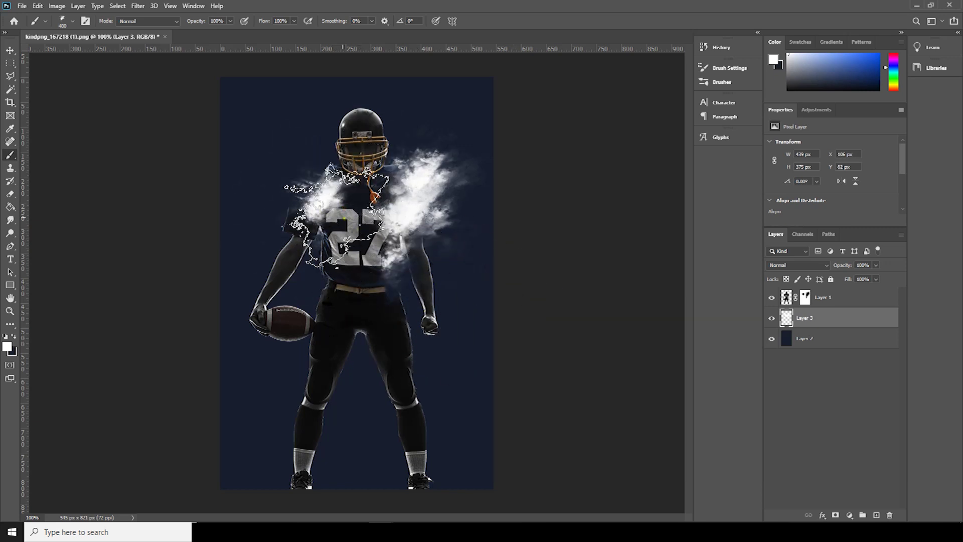
{"action": "left_click", "coordinate": [330, 192]}
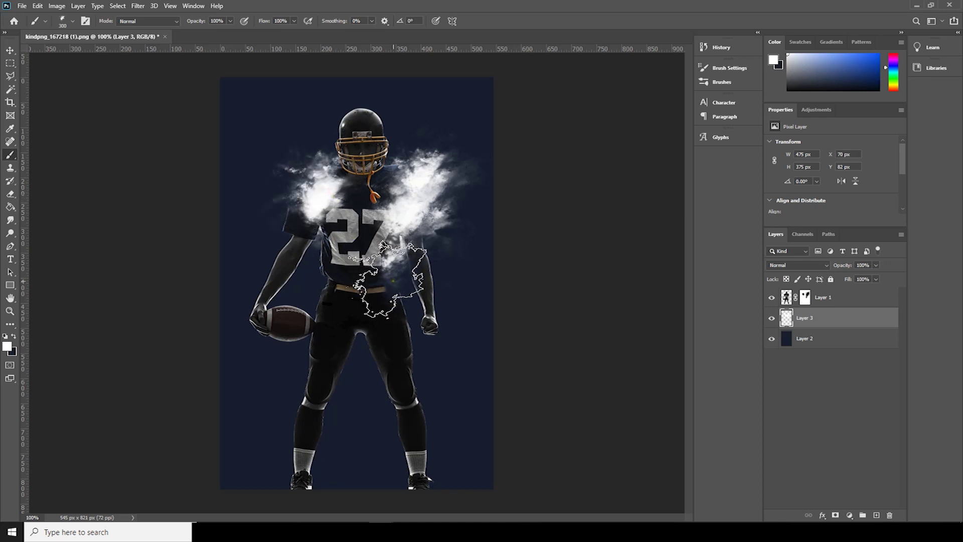
{"action": "key", "text": "bracketleft"}
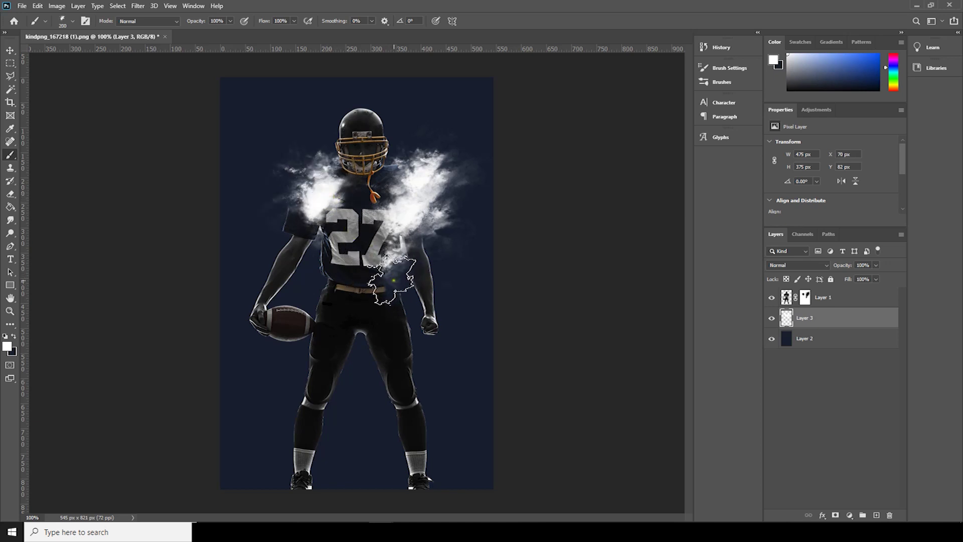
{"action": "left_click", "coordinate": [393, 279]}
{"action": "key", "text": "bracketleft"}
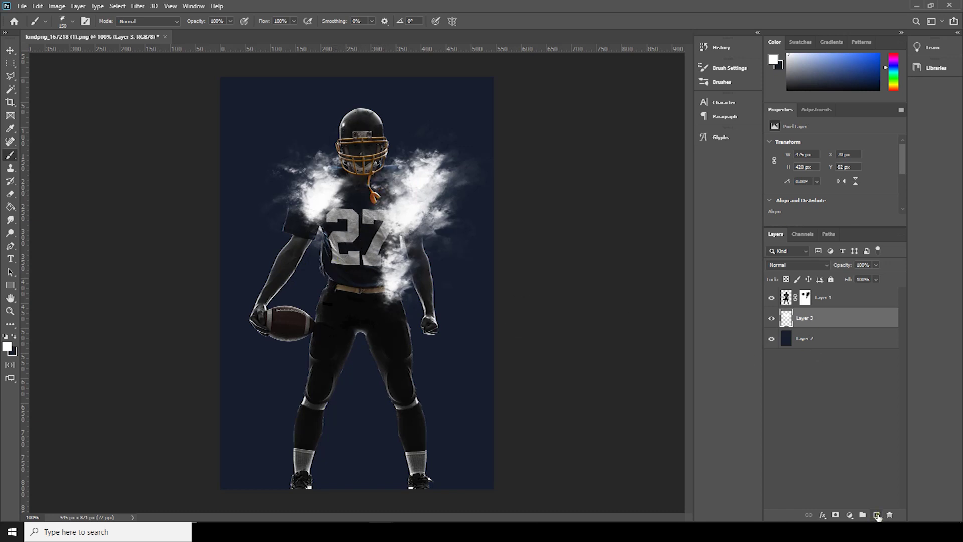
- Add an empty layer, set the foreground colour to dark blue (19325c), and place the layer below the white smoke layer
{"action": "left_click", "coordinate": [877, 515]}
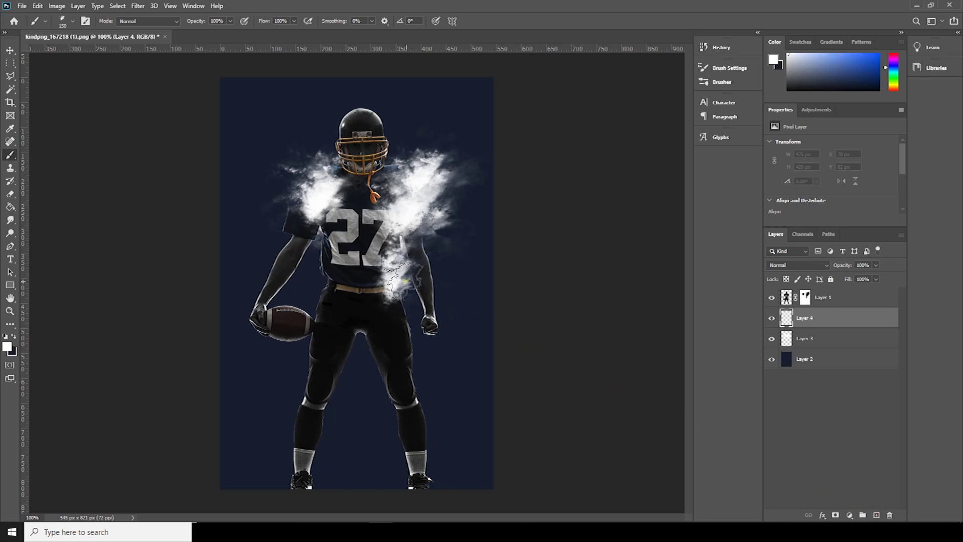
{"action": "left_click", "coordinate": [7, 346]}
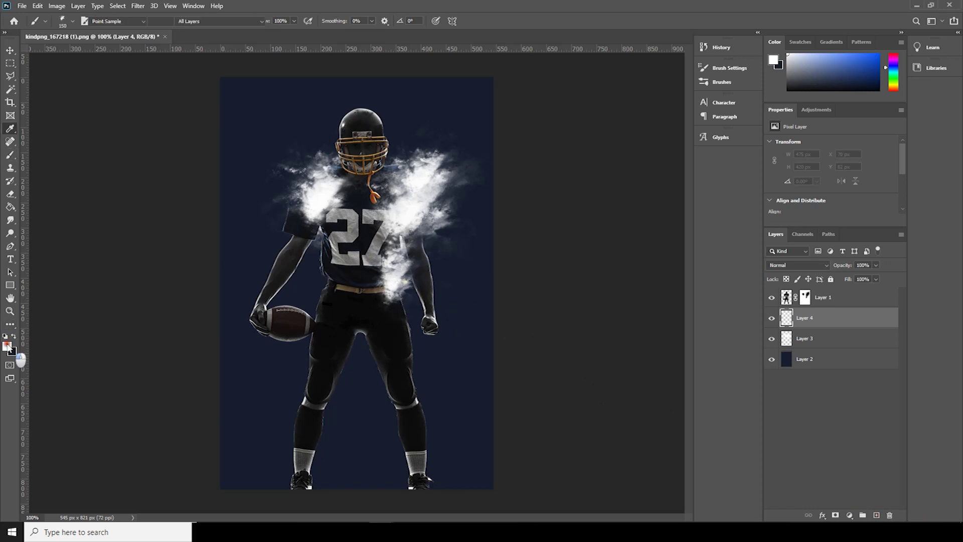
{"action": "left_click", "coordinate": [393, 168]}
{"action": "left_click_drag", "start_coordinate": [675, 174], "coordinate": [678, 186]}
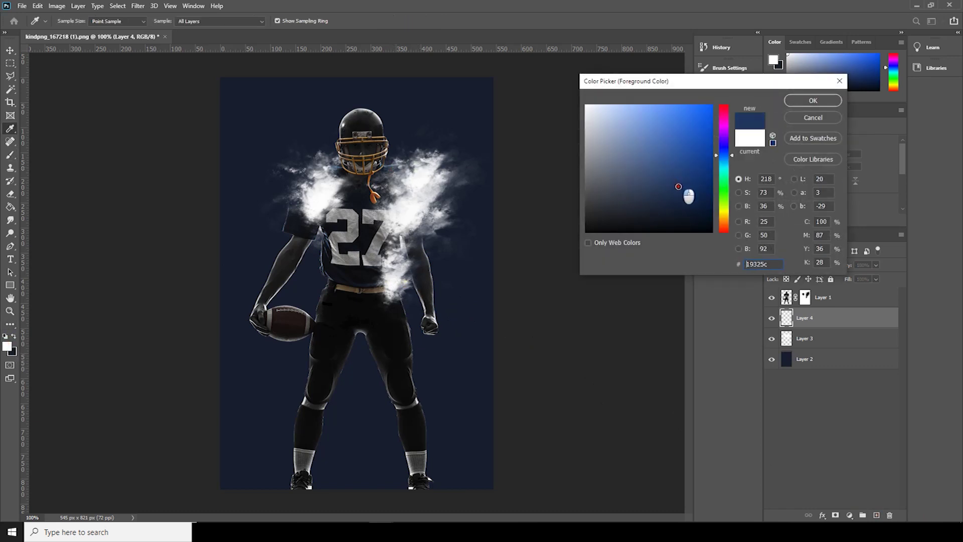
{"action": "left_click", "coordinate": [814, 101]}
{"action": "left_click_drag", "start_coordinate": [803, 319], "coordinate": [810, 341]}
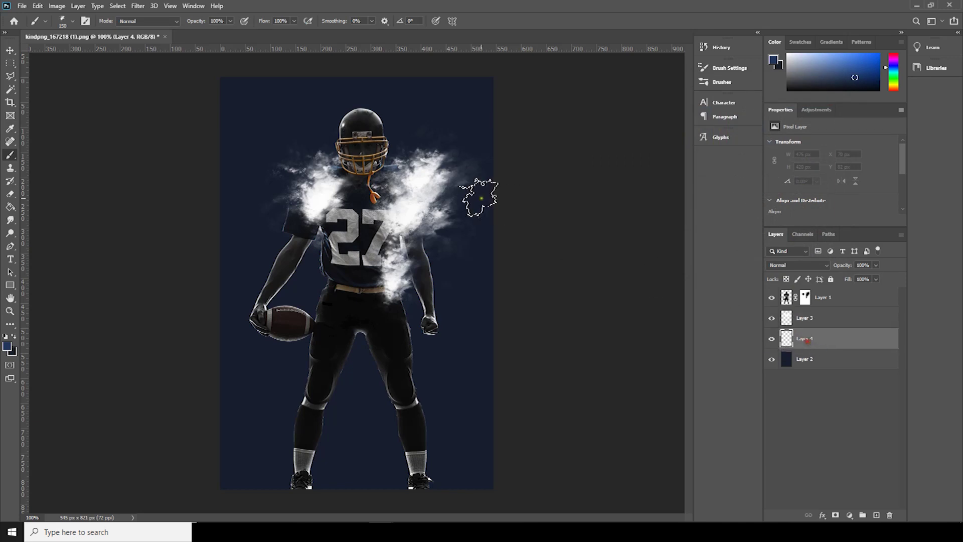
- Paint dark blue smoke behind the ball-free shoulder, and add darker smoke (1f2530) behind the white areas with brushes up to 250 px
{"action": "mouse_move", "coordinate": [409, 188]}
{"action": "left_mouse_down"}
{"action": "mouse_move", "coordinate": [407, 163]}
{"action": "mouse_move", "coordinate": [392, 203]}
{"action": "left_mouse_up"}
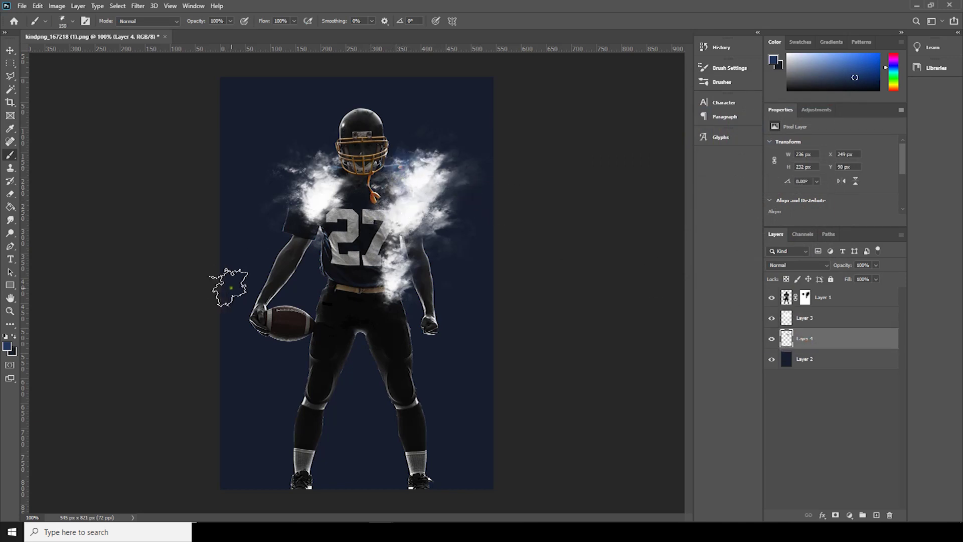
{"action": "left_click", "coordinate": [7, 350]}
{"action": "left_click_drag", "start_coordinate": [617, 161], "coordinate": [630, 208]}
{"action": "left_click", "coordinate": [801, 102]}
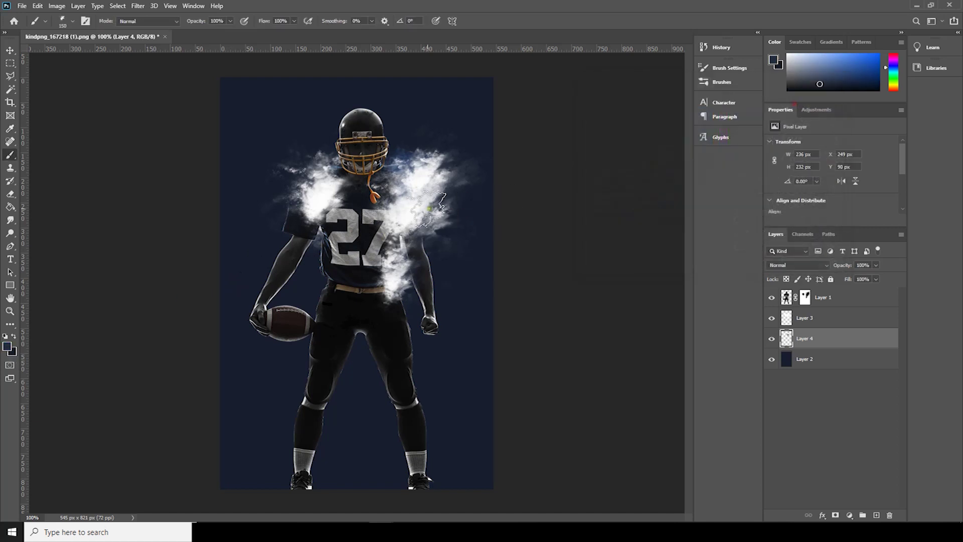
{"action": "mouse_move", "coordinate": [396, 246]}
{"action": "left_mouse_down"}
{"action": "mouse_move", "coordinate": [437, 218]}
{"action": "mouse_move", "coordinate": [351, 270]}
{"action": "mouse_move", "coordinate": [447, 202]}
{"action": "mouse_move", "coordinate": [328, 260]}
{"action": "mouse_move", "coordinate": [321, 187]}
{"action": "mouse_move", "coordinate": [299, 179]}
{"action": "mouse_move", "coordinate": [375, 255]}
{"action": "mouse_move", "coordinate": [327, 169]}
{"action": "mouse_move", "coordinate": [368, 229]}
{"action": "mouse_move", "coordinate": [349, 163]}
{"action": "mouse_move", "coordinate": [381, 295]}
{"action": "mouse_move", "coordinate": [372, 310]}
{"action": "mouse_move", "coordinate": [374, 284]}
{"action": "left_mouse_up"}
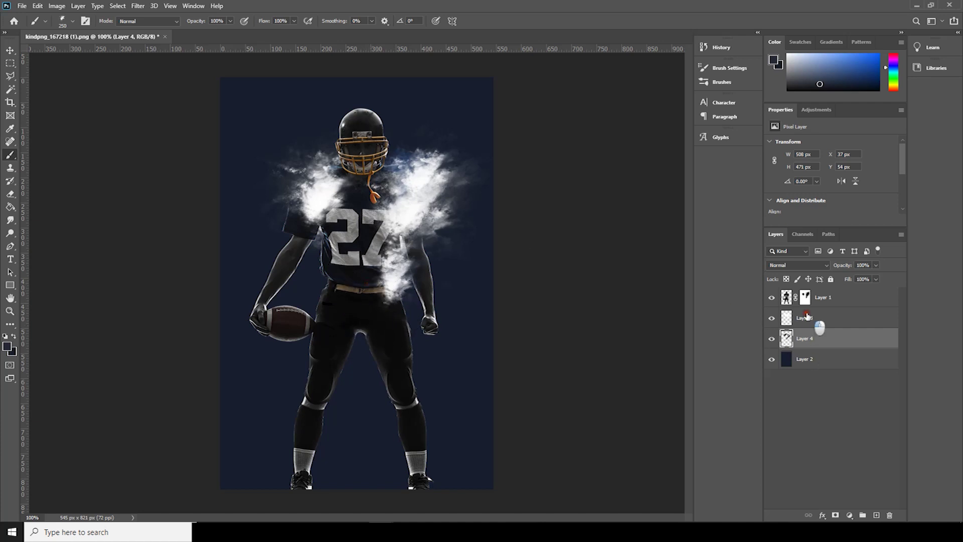
- Add an empty layer directly above the dark smoke layer and set the brush colour to off-white (fafafa)
{"action": "left_click", "coordinate": [806, 316]}
{"action": "left_click", "coordinate": [805, 300]}
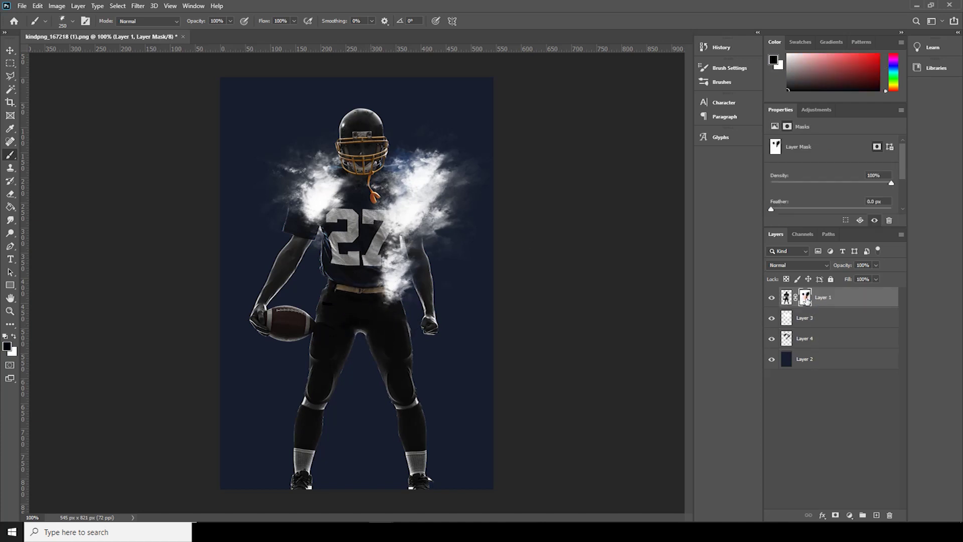
{"action": "left_click", "coordinate": [811, 345]}
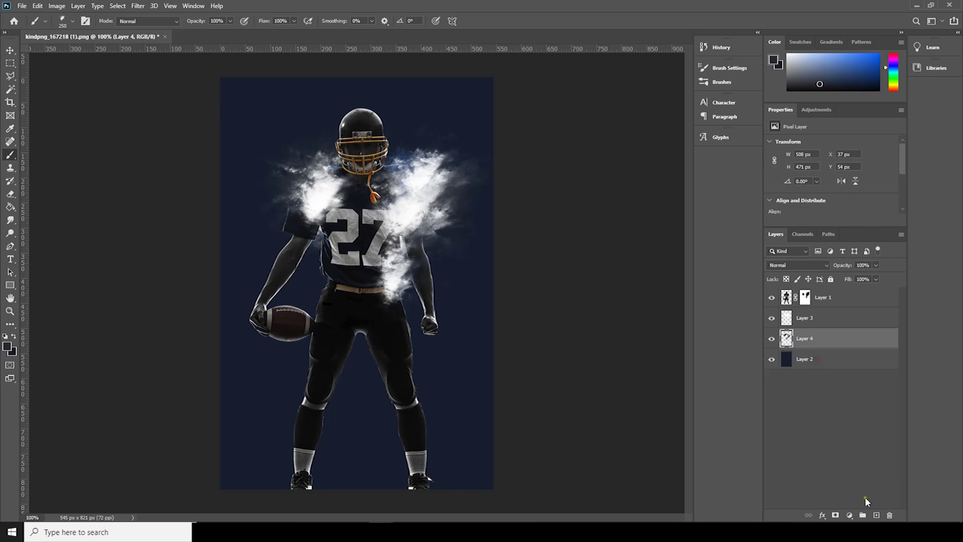
{"action": "left_click", "coordinate": [876, 516]}
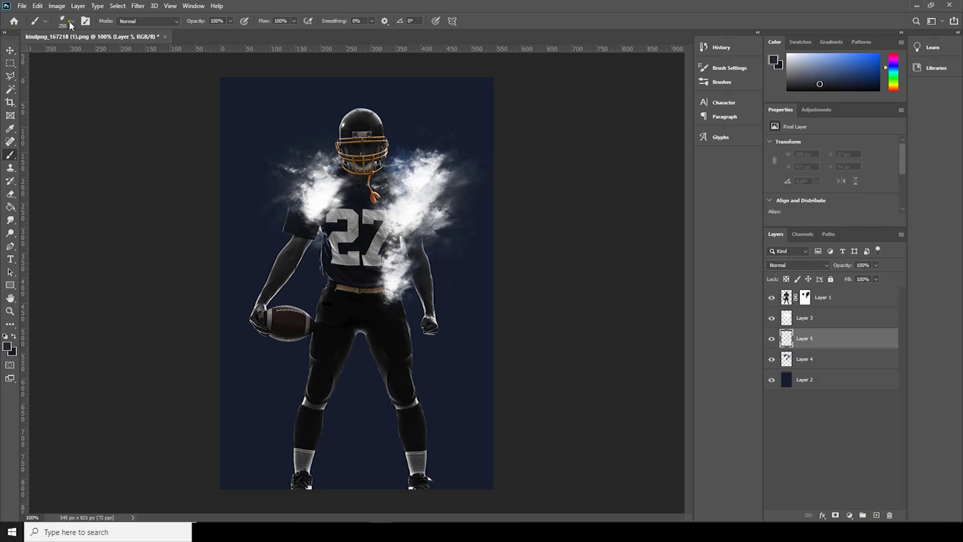
{"action": "left_click", "coordinate": [6, 350]}
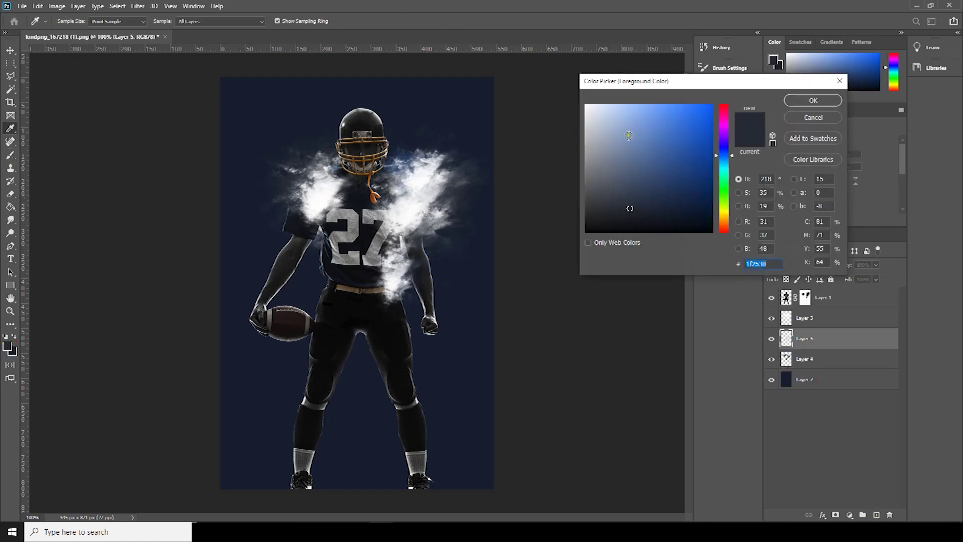
{"action": "left_click_drag", "start_coordinate": [610, 123], "coordinate": [550, 108]}
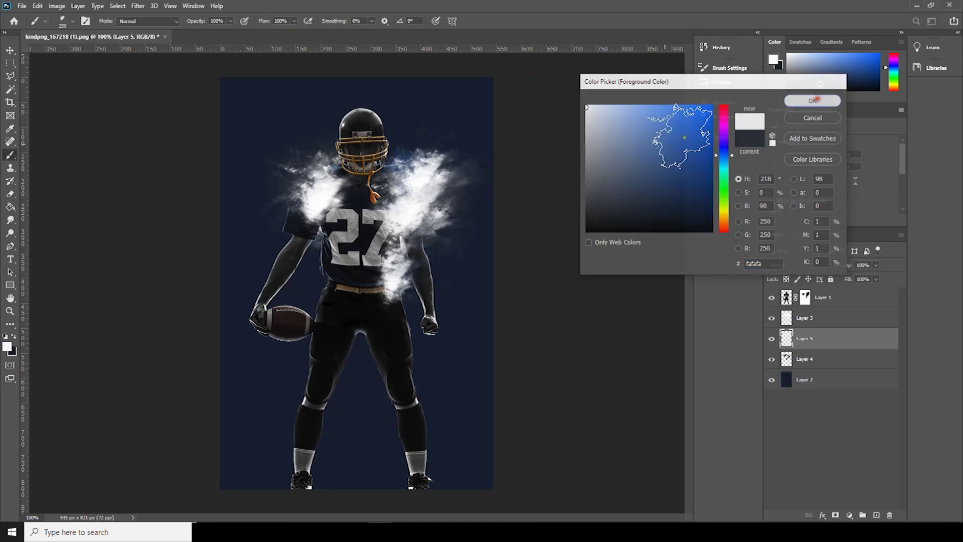
{"action": "left_click", "coordinate": [813, 101]}
{"action": "key", "text": "b"}
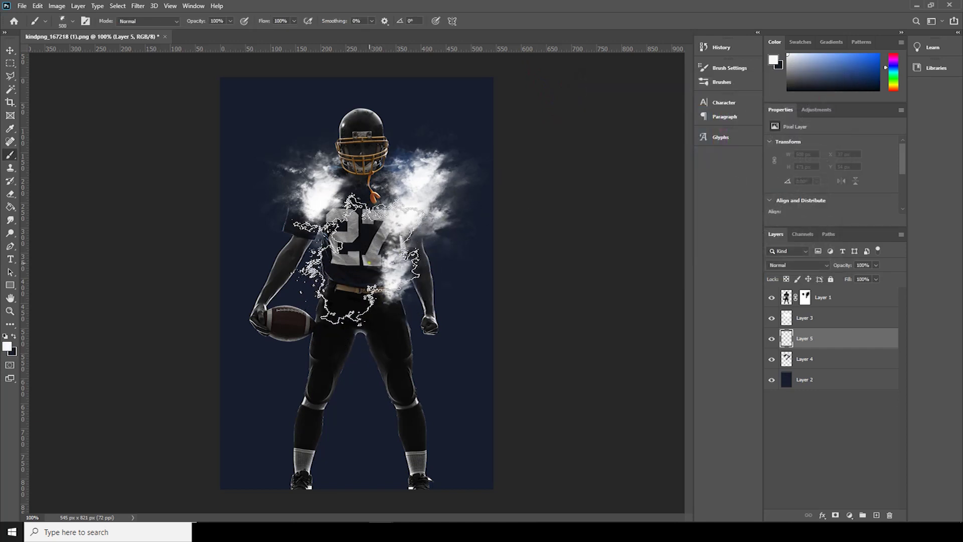
- Paint off-white smoke behind the waist with a 500 px brush and between the thighs with a 400 px brush
{"action": "left_click", "coordinate": [367, 260]}
{"action": "key", "text": "bracketleft"}
{"action": "key", "text": "bracketleft"}
{"action": "key", "text": "bracketleft"}
{"action": "key", "text": "bracketleft"}
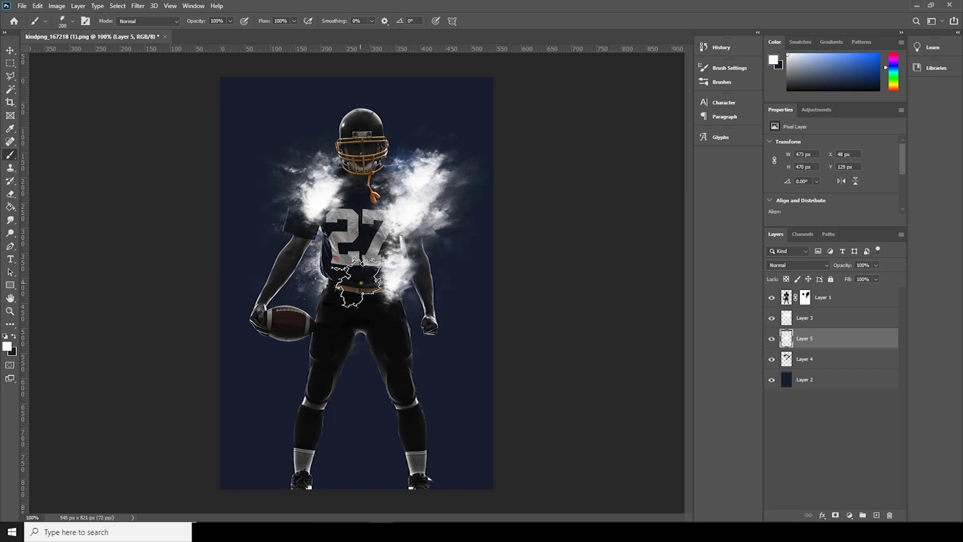
{"action": "key", "text": "bracketright"}
{"action": "key", "text": "bracketright"}
{"action": "key", "text": "bracketright"}
{"action": "left_click", "coordinate": [360, 338]}
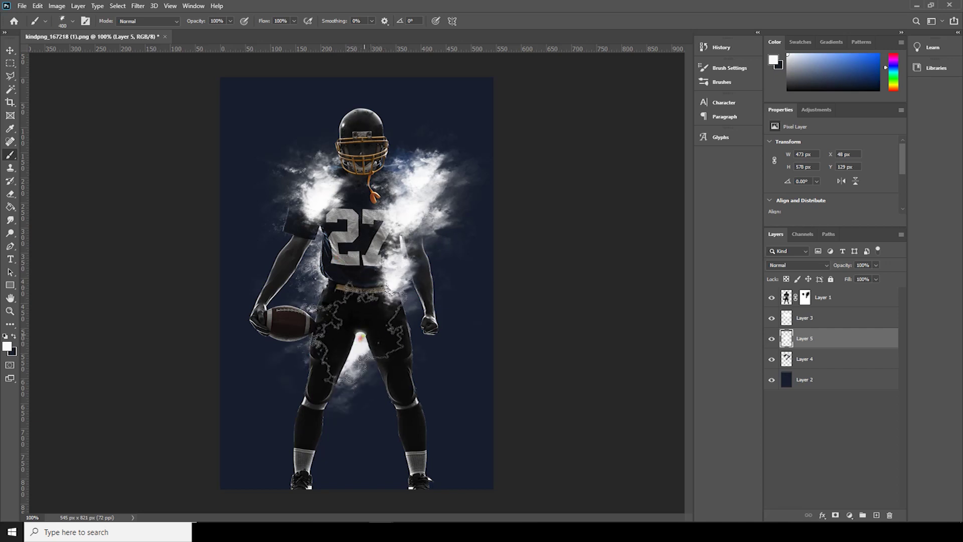
- Add off-white smoke beside the hip on the side without the ball using smaller brush sizes
{"action": "key", "text": "bracketleft"}
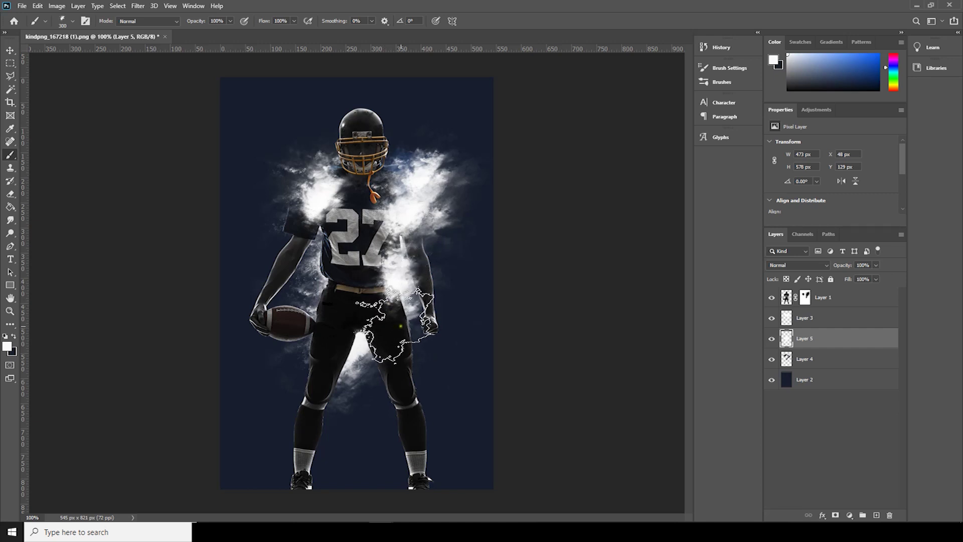
{"action": "key", "text": "bracketleft"}
{"action": "key", "text": "bracketleft"}
{"action": "key", "text": "bracketleft"}
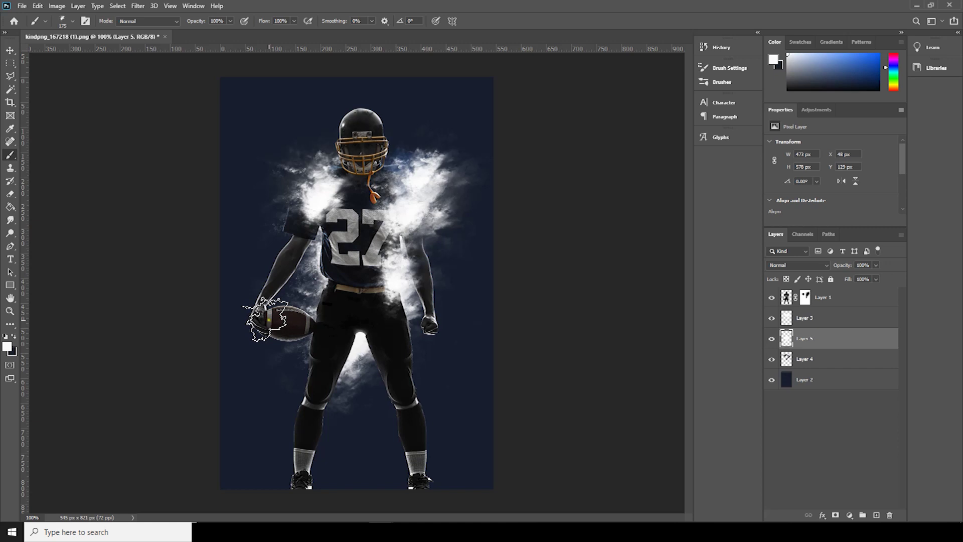
- Paint off-white smoke around and below the football, starting with a 400 px brush and reducing it to 250 px
{"action": "key", "text": "bracketright"}
{"action": "key", "text": "bracketright"}
{"action": "key", "text": "bracketright"}
{"action": "key", "text": "bracketright"}
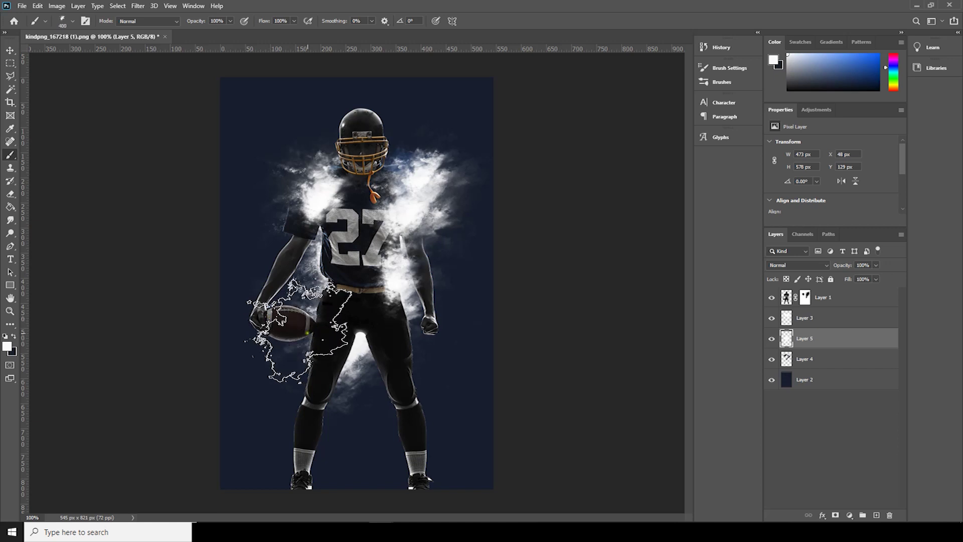
{"action": "left_click", "coordinate": [274, 366]}
{"action": "key", "text": "bracketleft"}
{"action": "key", "text": "bracketleft"}
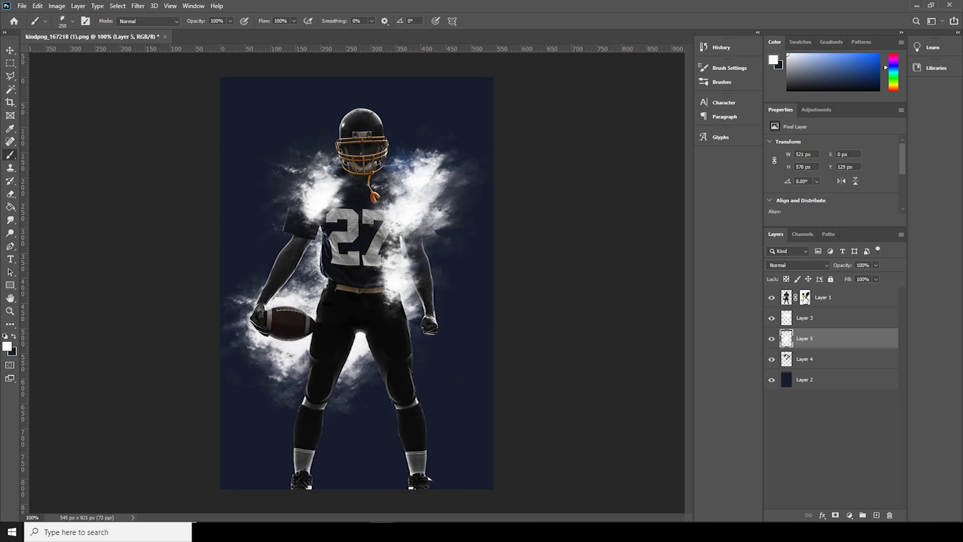
- On the player layer's mask, paint black (000000) with a 150 px brush to hide parts of the ball-side waist edge
{"action": "left_click", "coordinate": [804, 298]}
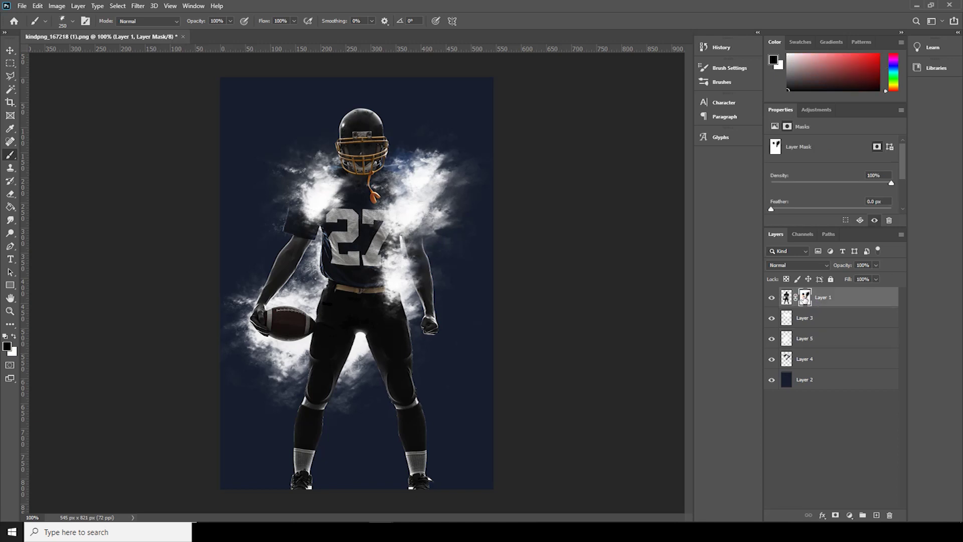
{"action": "left_click", "coordinate": [8, 347]}
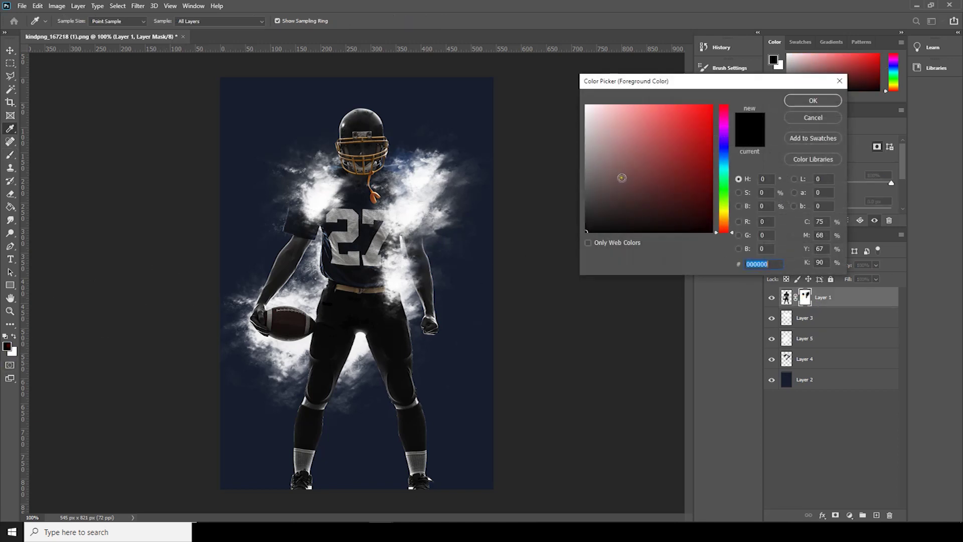
{"action": "left_click", "coordinate": [806, 100]}
{"action": "key", "text": "bracketleft"}
{"action": "key", "text": "bracketleft"}
{"action": "key", "text": "bracketleft"}
{"action": "key", "text": "bracketleft"}
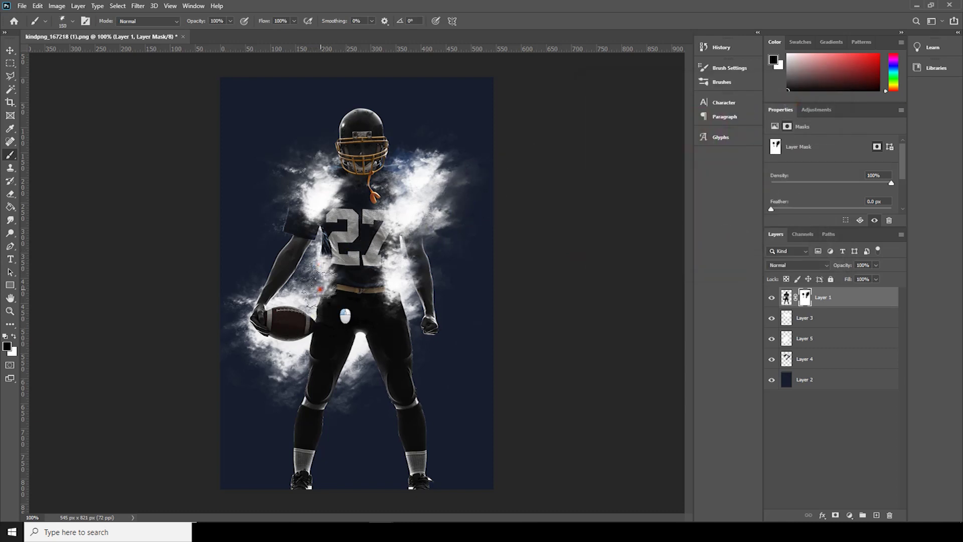
- Mask away parts of the football, the hand holding it and the adjacent thigh with brush sizes from 100 to 175 px
{"action": "key", "text": "bracketright"}
{"action": "key", "text": "bracketleft"}
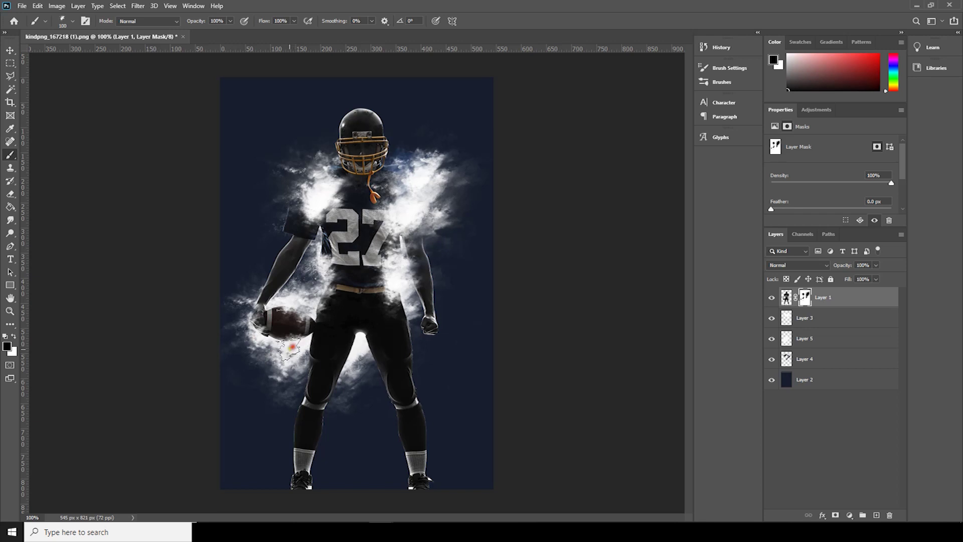
{"action": "key", "text": "bracketright"}
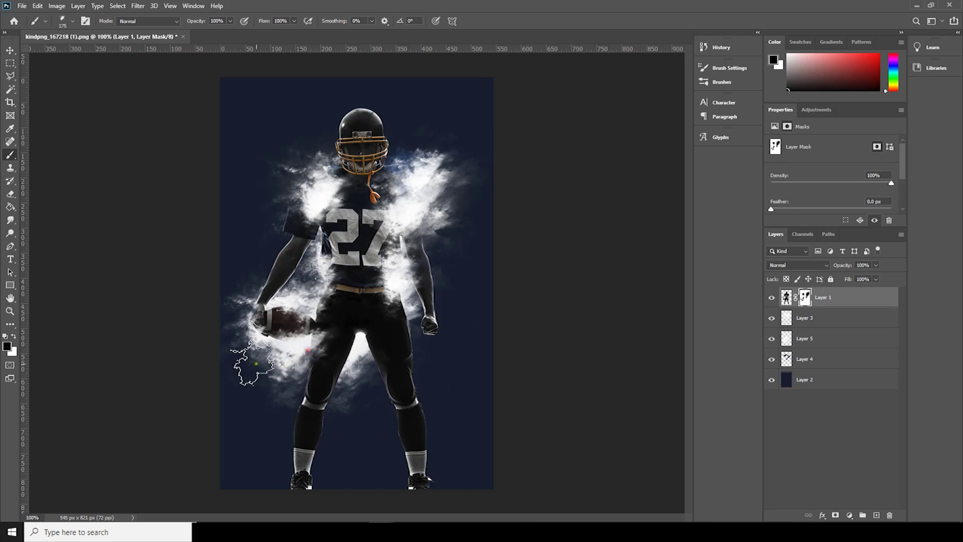
{"action": "key", "text": "bracketleft"}
{"action": "key", "text": "bracketleft"}
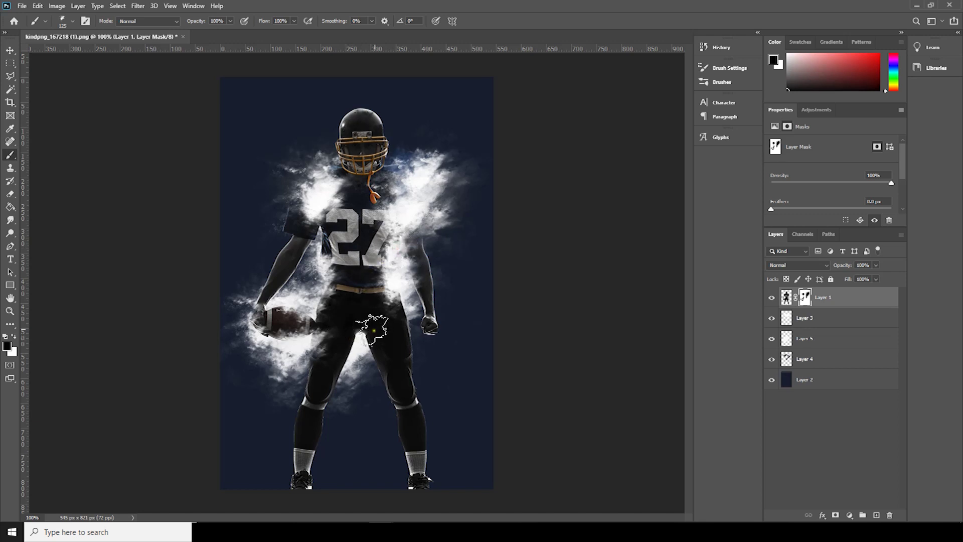
- Mask away parts of the jersey and hip edge on the side without the ball with a brush of about 125 px
{"action": "key", "text": "bracketleft"}
{"action": "key", "text": "bracketleft"}
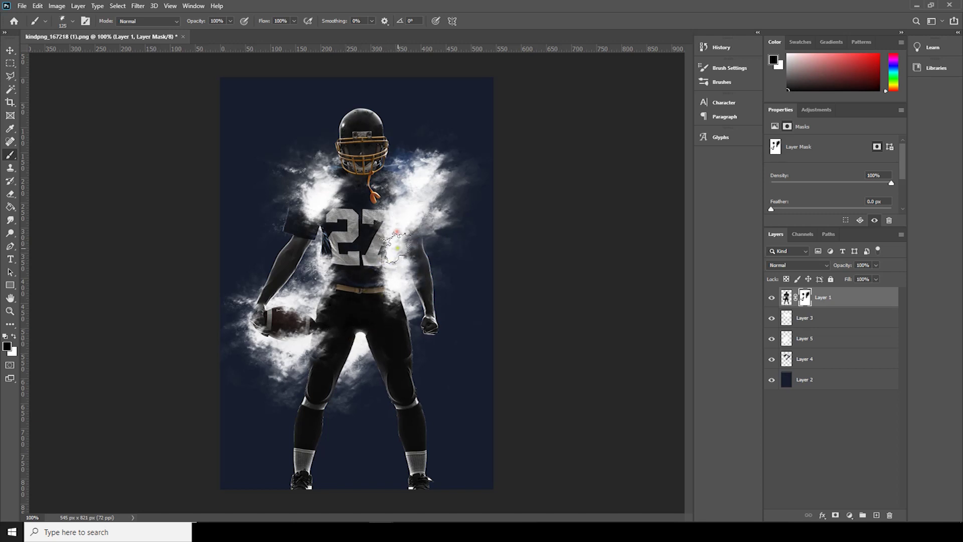
{"action": "left_click_drag", "start_coordinate": [403, 206], "coordinate": [417, 224]}
{"action": "key", "text": "bracketright"}
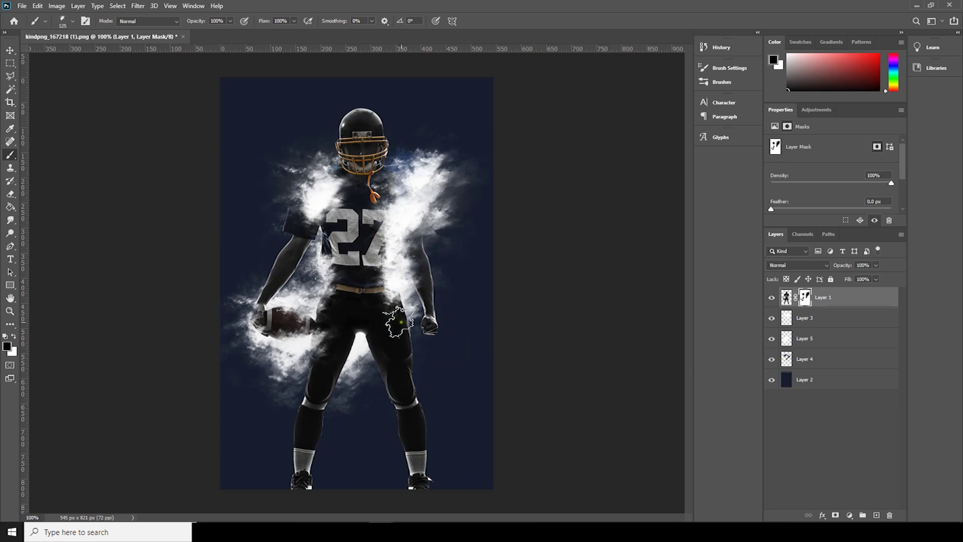
- Add an empty layer directly below the player layer and paint white smoke around the ball-free fist with a 150 px brush
{"action": "key", "text": "bracketright"}
{"action": "key", "text": "bracketright"}
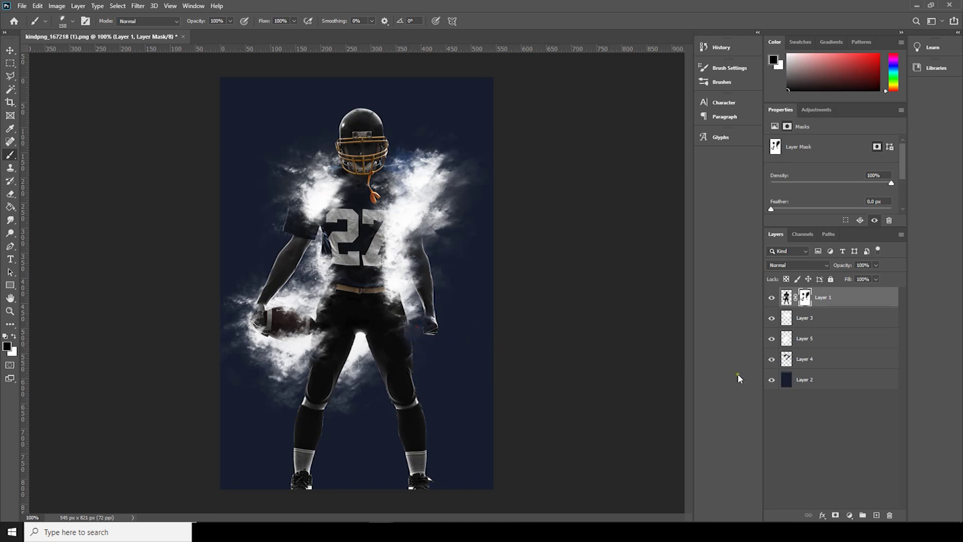
{"action": "left_click", "coordinate": [803, 322]}
{"action": "left_click", "coordinate": [877, 516]}
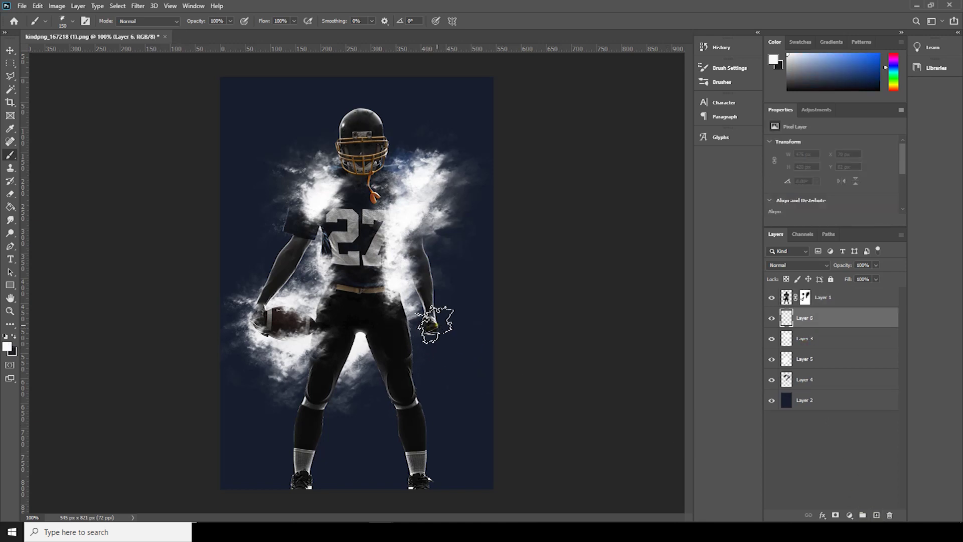
{"action": "left_click", "coordinate": [429, 326]}
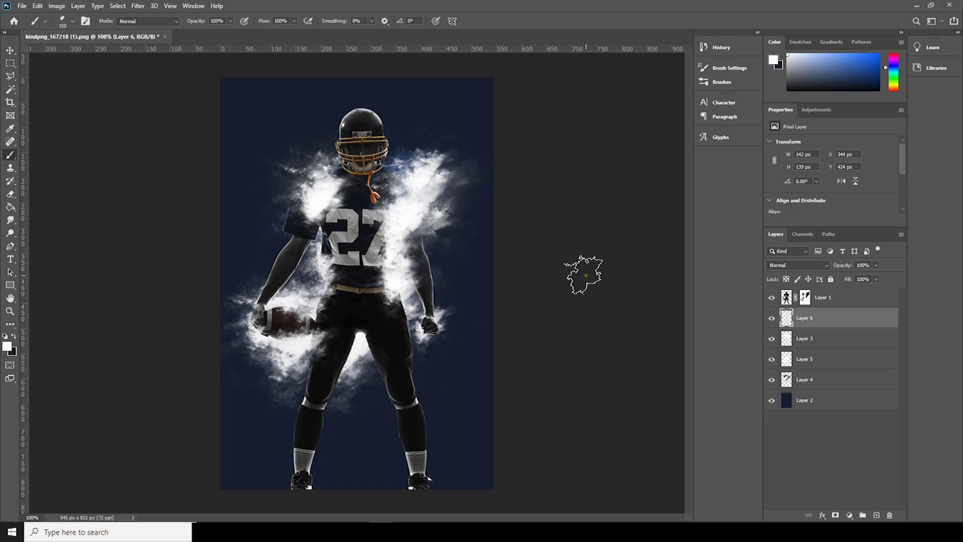
- Add a Color Lookup adjustment layer above the player layer and load the TensionGreen.3DL look
{"action": "key", "text": "v"}
{"action": "left_click", "coordinate": [786, 297]}
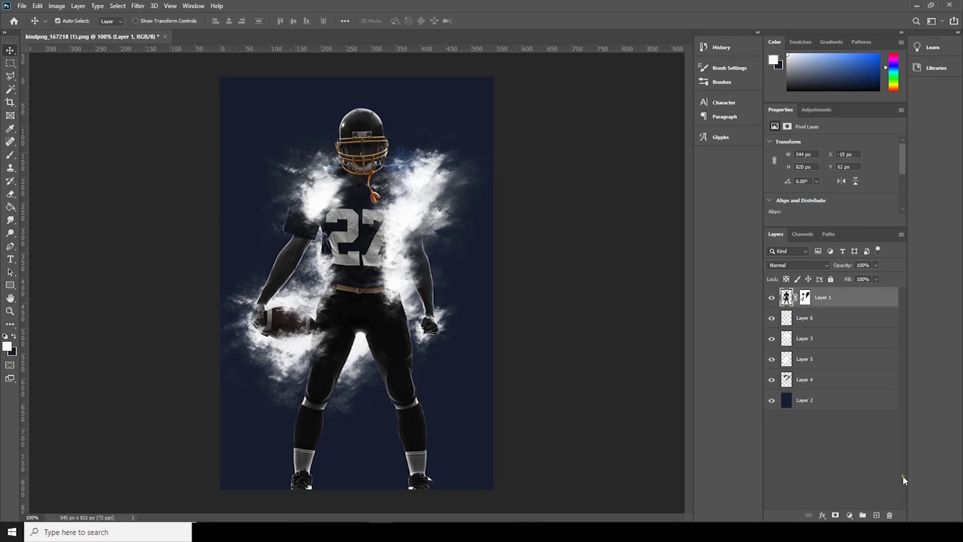
{"action": "left_click", "coordinate": [850, 515]}
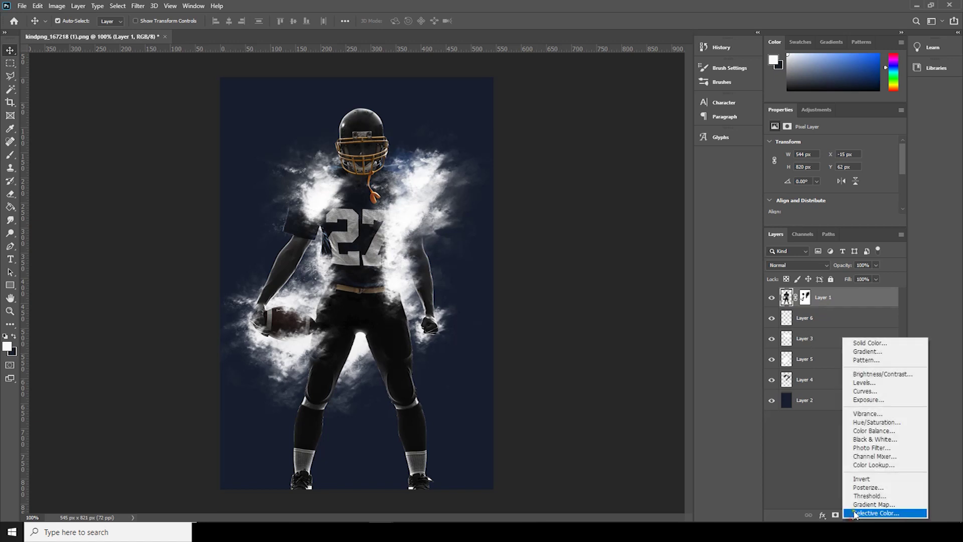
{"action": "left_click", "coordinate": [868, 467]}
{"action": "left_click", "coordinate": [828, 147]}
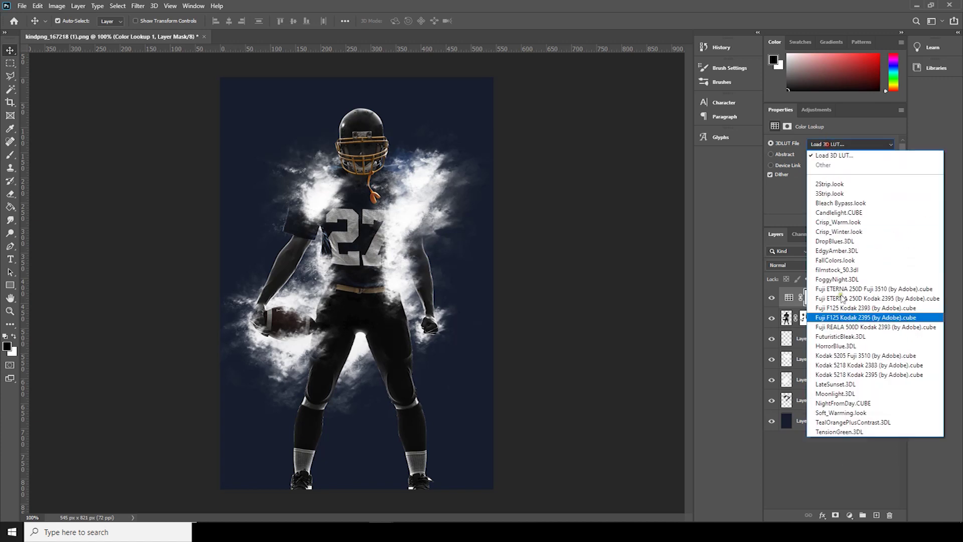
{"action": "left_click", "coordinate": [844, 432]}
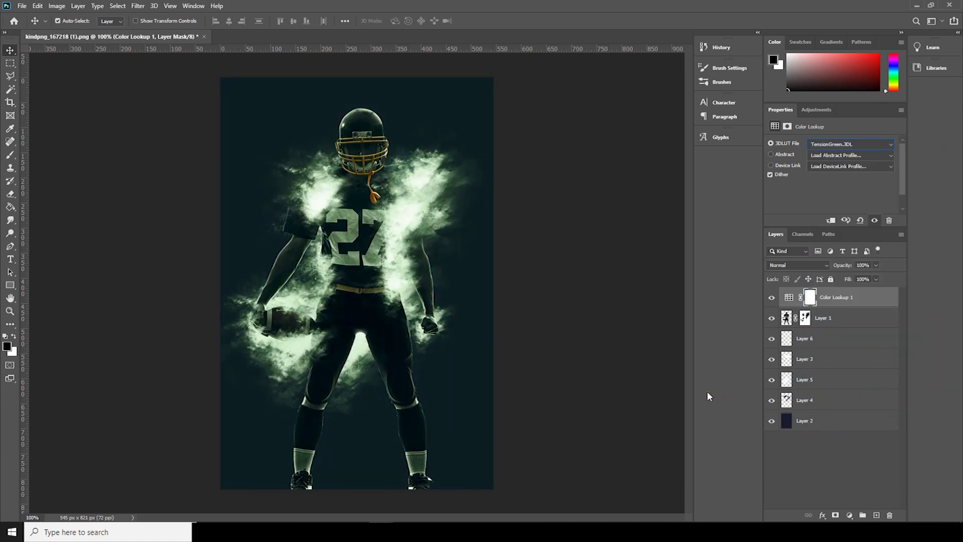
{"action": "left_click", "coordinate": [788, 319]}
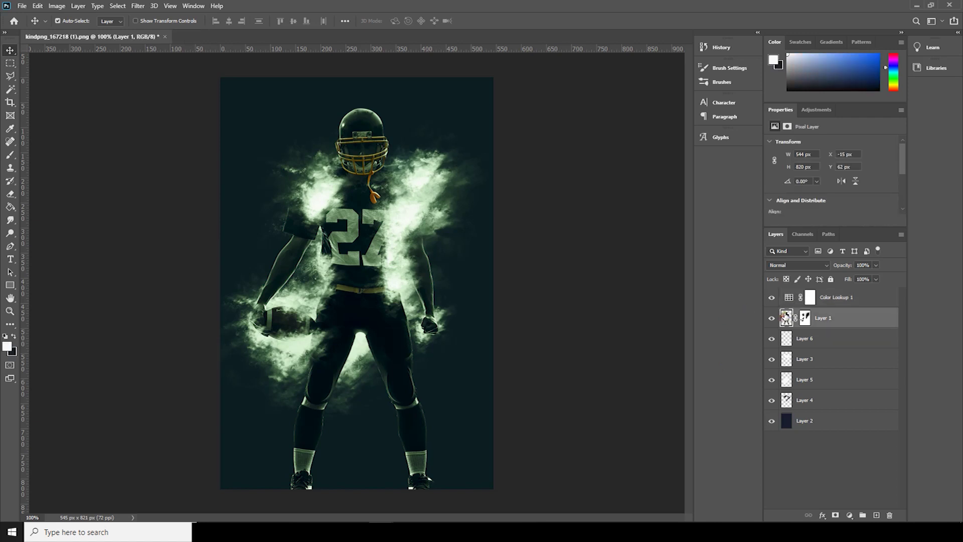
{"action": "left_click", "coordinate": [790, 298]}
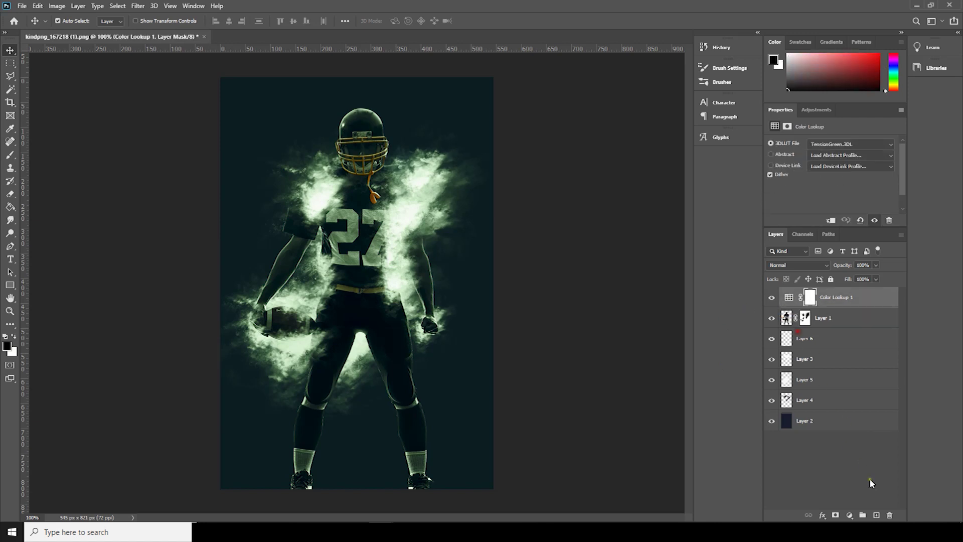
- Add an empty layer above the Color Lookup and paint a white stroke from the helmet over the ball-free shoulder with a 150 px Soft Round brush
{"action": "left_click", "coordinate": [876, 515]}
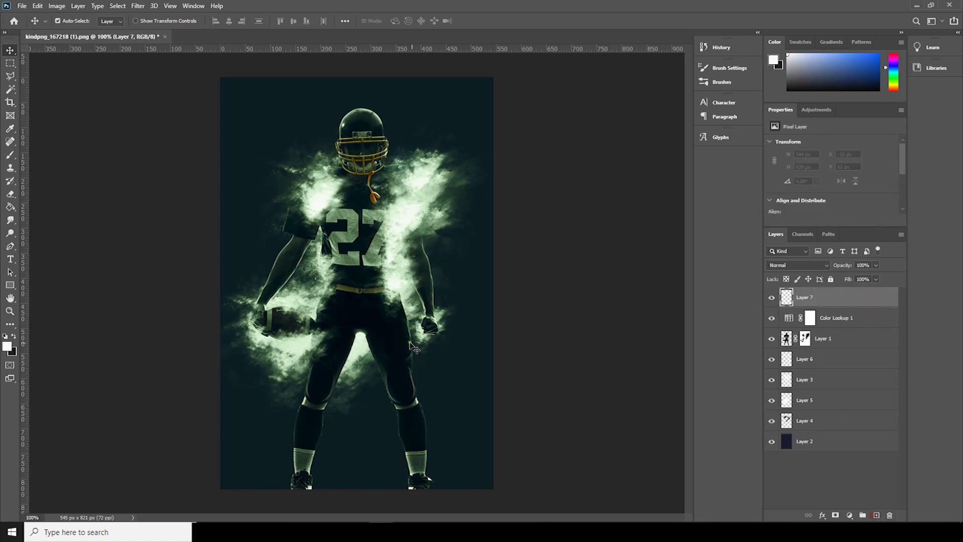
{"action": "left_click", "coordinate": [10, 156]}
{"action": "left_click", "coordinate": [65, 21]}
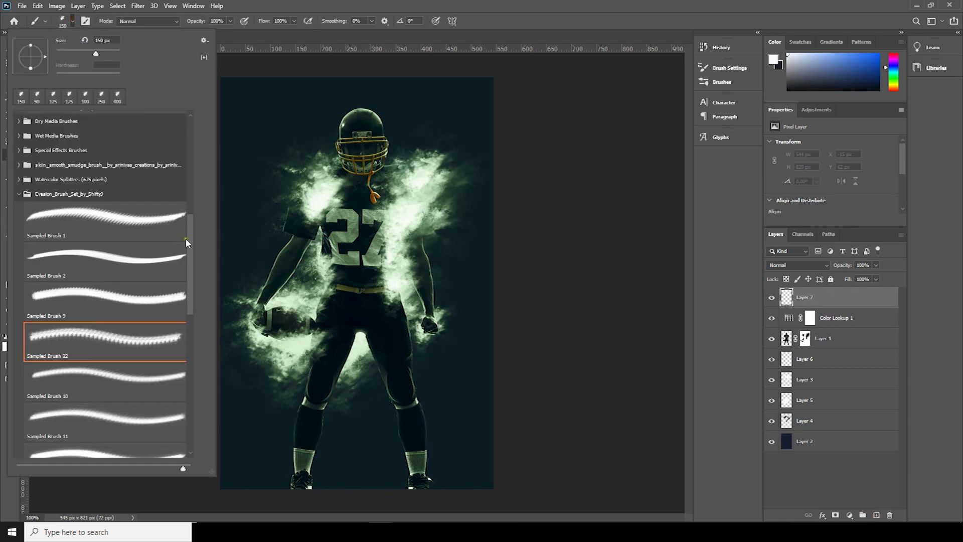
{"action": "left_click_drag", "start_coordinate": [185, 243], "coordinate": [197, 133]}
{"action": "double_click", "coordinate": [75, 140]}
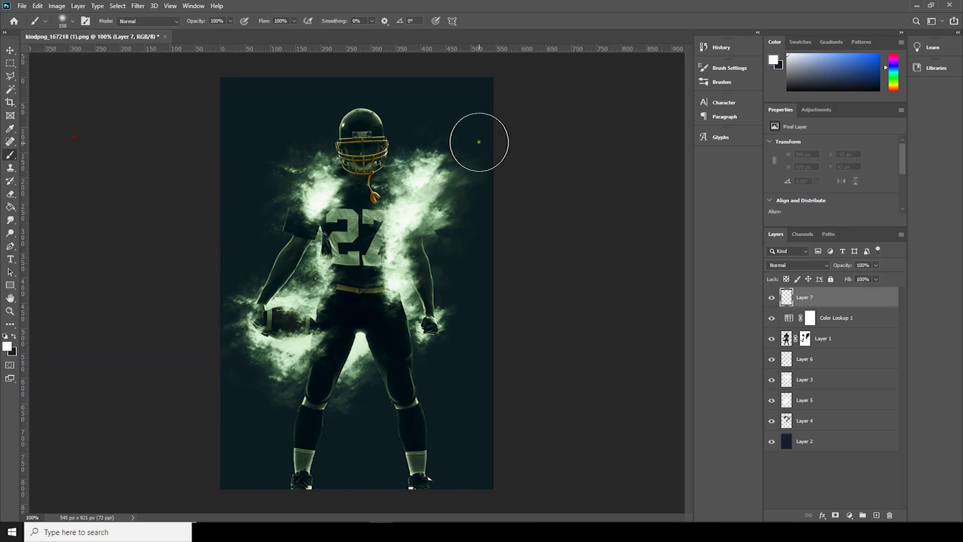
{"action": "left_click", "coordinate": [7, 346]}
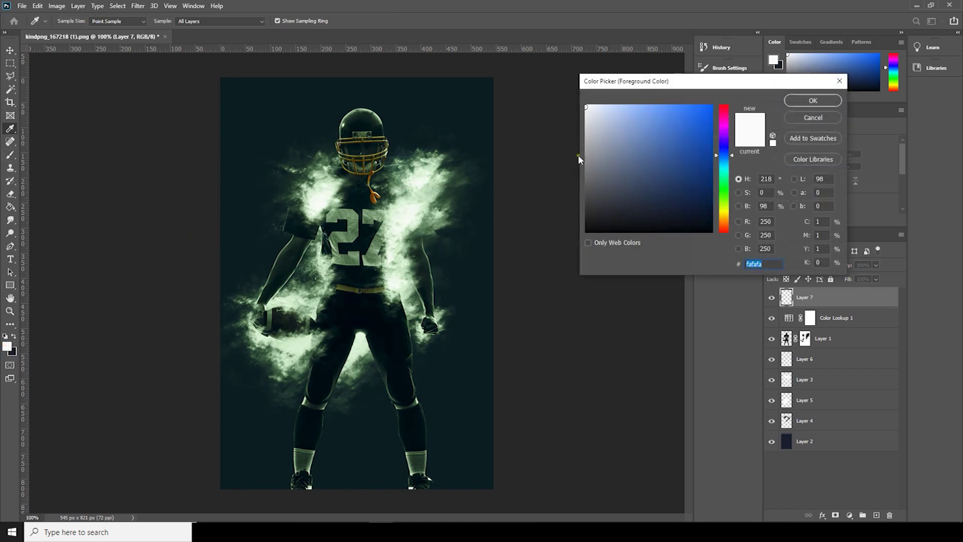
{"action": "left_click", "coordinate": [801, 104]}
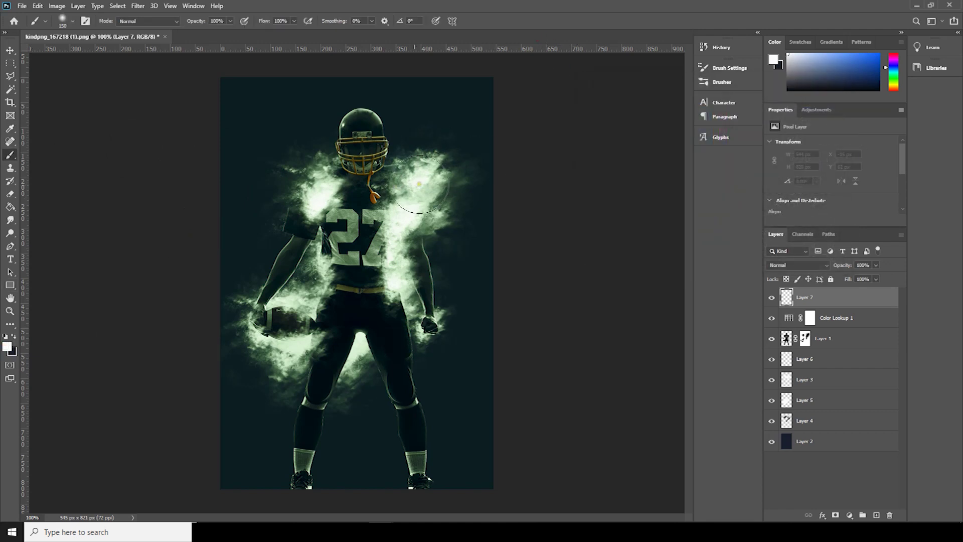
{"action": "left_click_drag", "start_coordinate": [380, 124], "coordinate": [436, 262]}
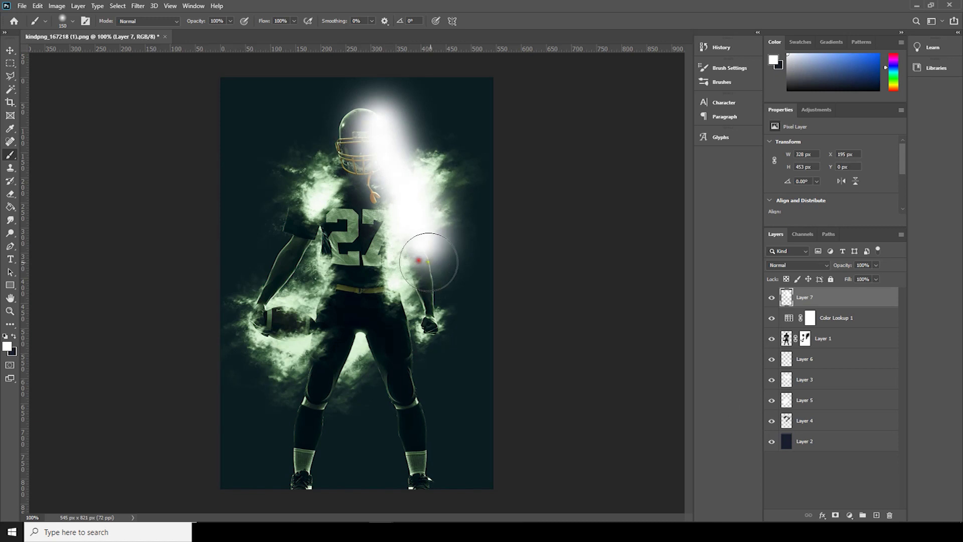
- Set the white stroke layer's blend mode to Overlay at 100% opacity and undo the trial dab on the ball-side shoulder
{"action": "left_click", "coordinate": [798, 265]}
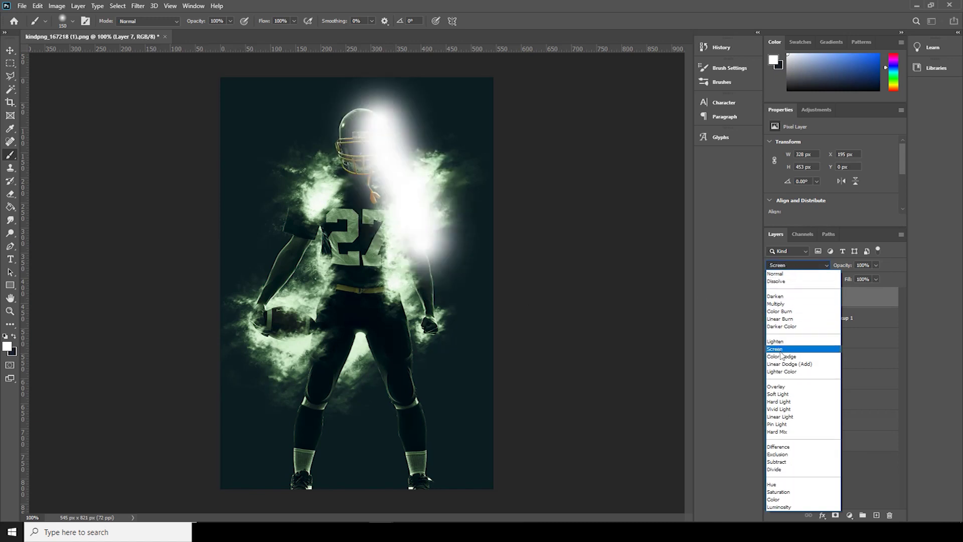
{"action": "left_click", "coordinate": [780, 387]}
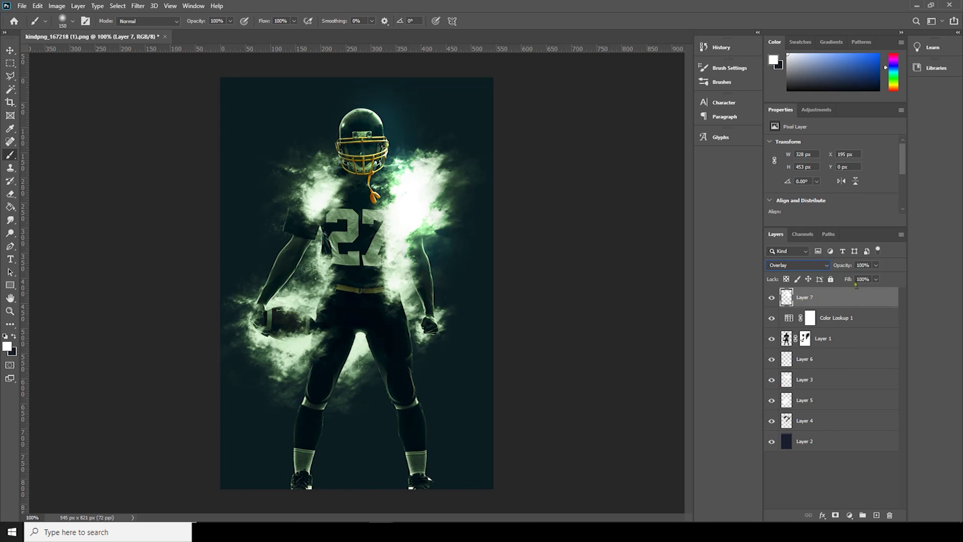
{"action": "left_click", "coordinate": [875, 265]}
{"action": "left_click_drag", "start_coordinate": [866, 276], "coordinate": [891, 273]}
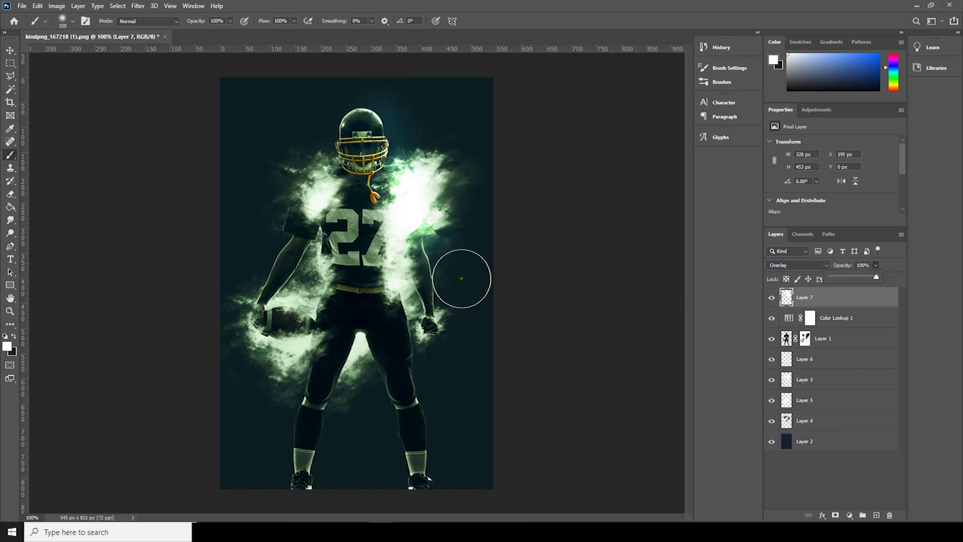
{"action": "left_click", "coordinate": [328, 202]}
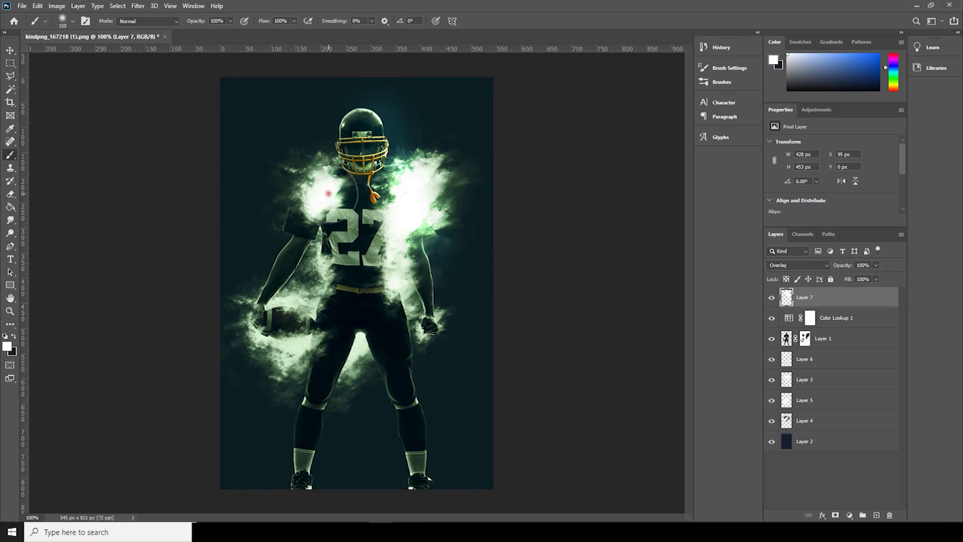
{"action": "key", "text": "ctrl+z"}
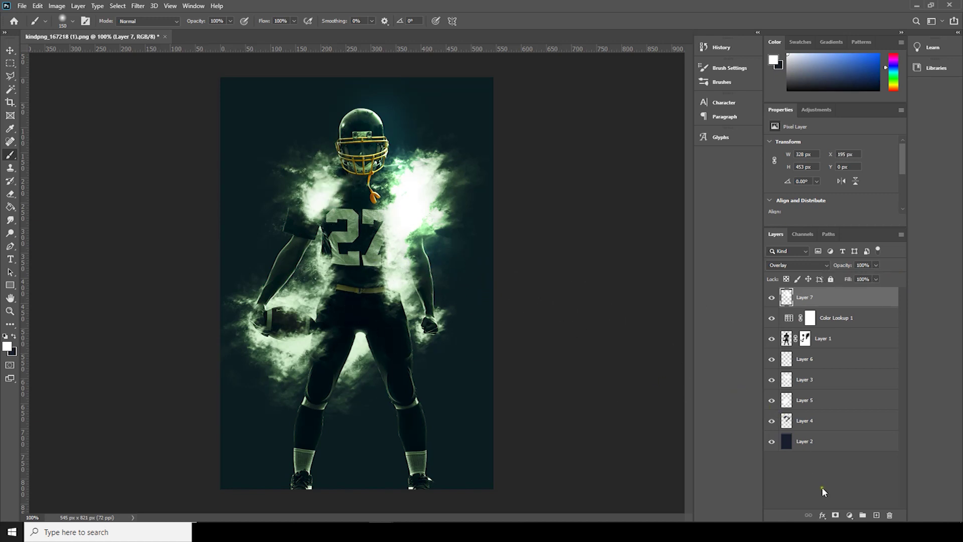
- Add another empty layer on top and paint white glow on the ball-side shoulder in Overlay mode
{"action": "left_click", "coordinate": [881, 515]}
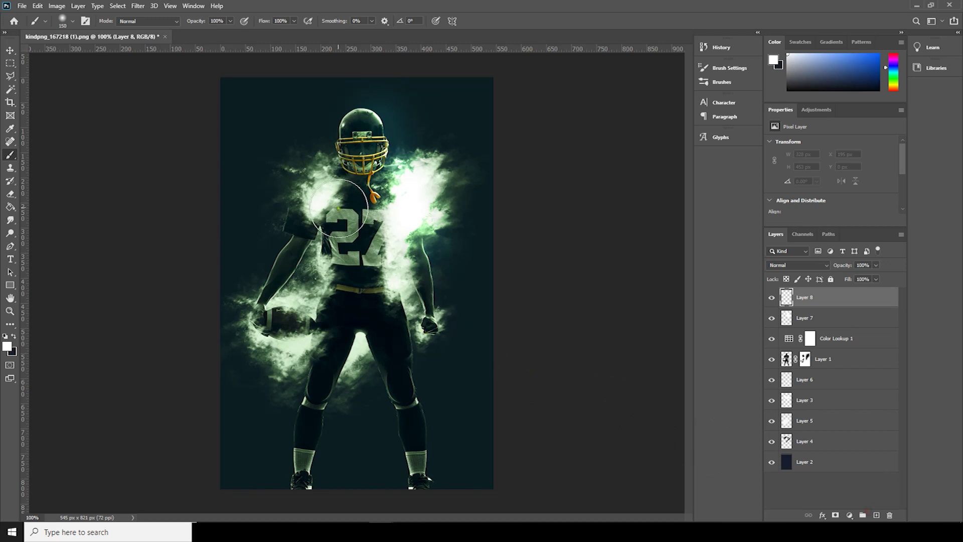
{"action": "left_click", "coordinate": [334, 200]}
{"action": "left_click", "coordinate": [795, 265]}
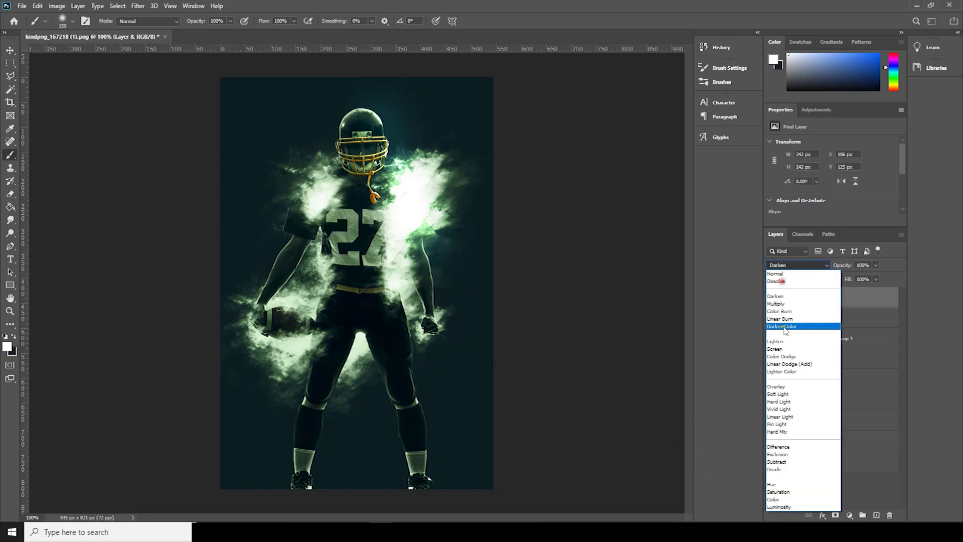
{"action": "left_click", "coordinate": [779, 386]}
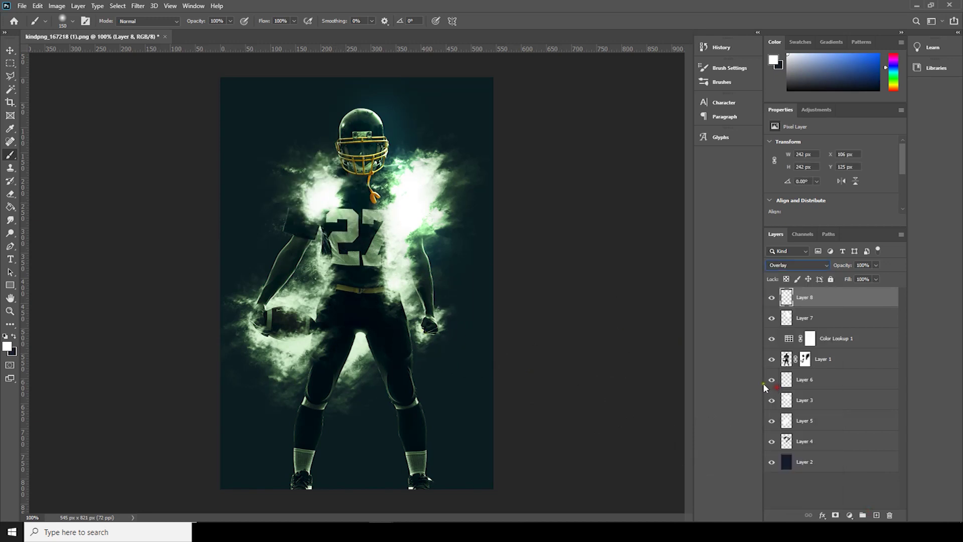
{"action": "left_click", "coordinate": [319, 176]}
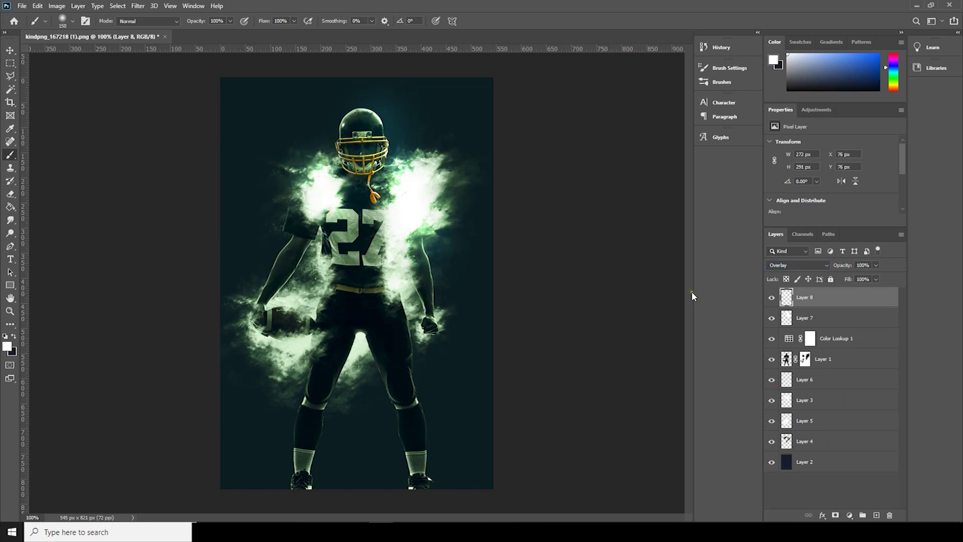
- Reduce the opacity of the ball-side shoulder glow layer to 38% and of Layer 7 to 49%
{"action": "left_click", "coordinate": [875, 266]}
{"action": "left_click_drag", "start_coordinate": [850, 278], "coordinate": [848, 277]}
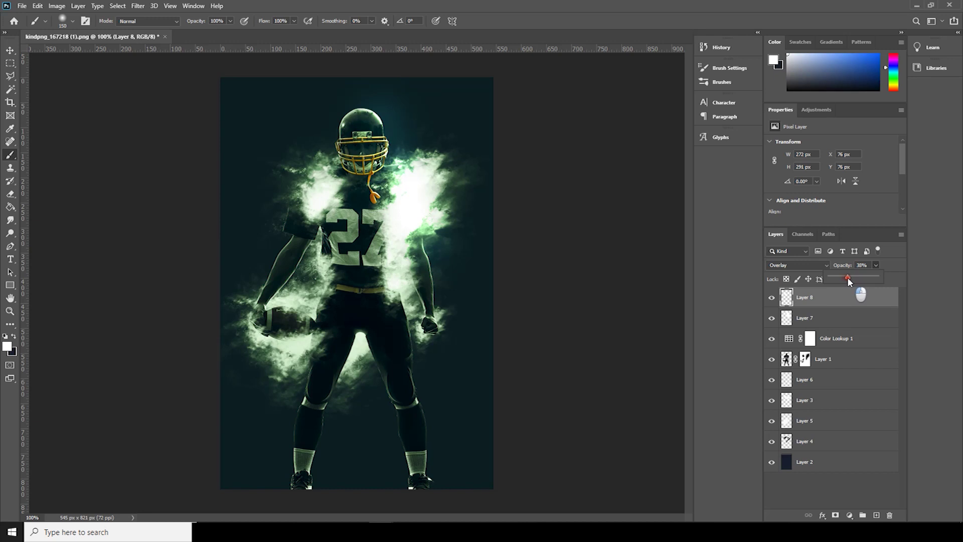
{"action": "left_click", "coordinate": [786, 323]}
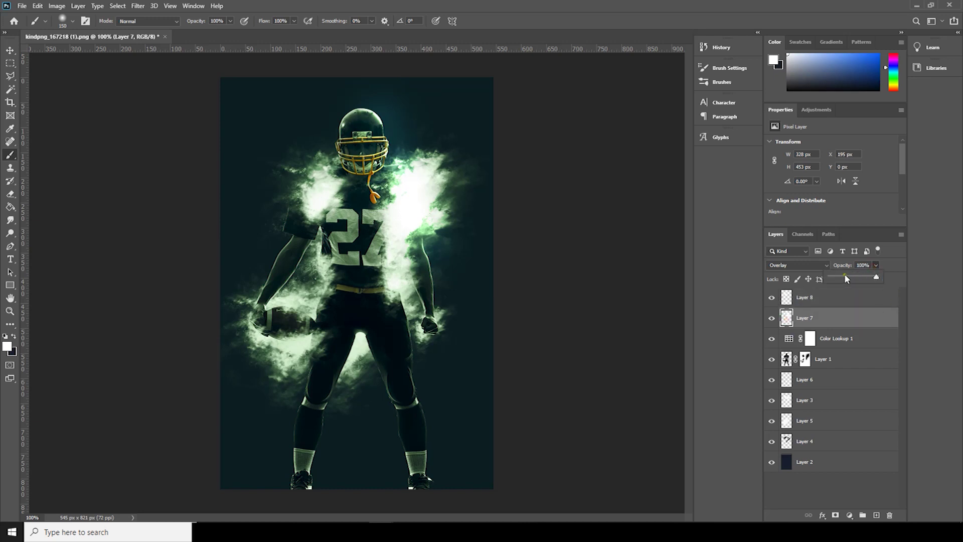
{"action": "left_click", "coordinate": [845, 277]}
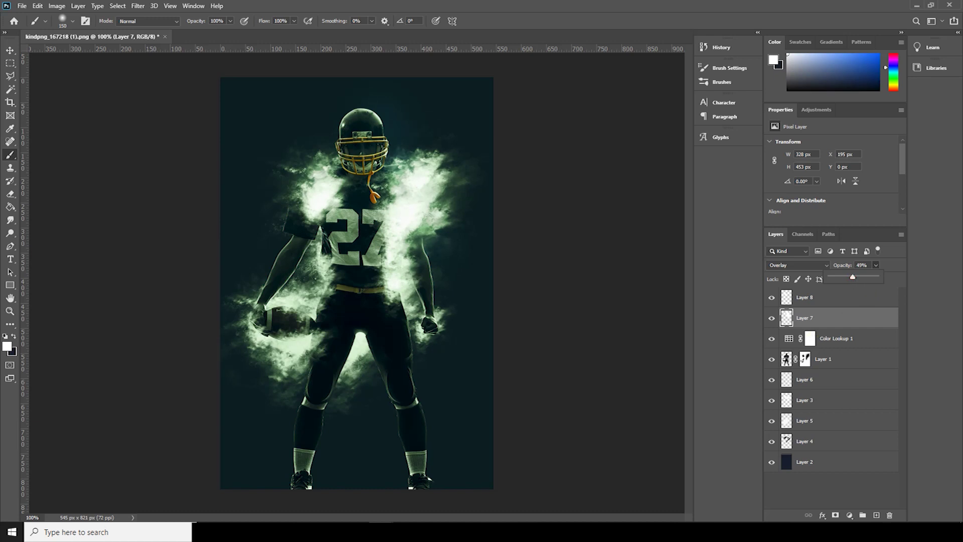
- Add a layer above Layer 7, paint a white stroke from the chin down to the knees, and set it to Overlay at 47% opacity
{"action": "left_click", "coordinate": [877, 516]}
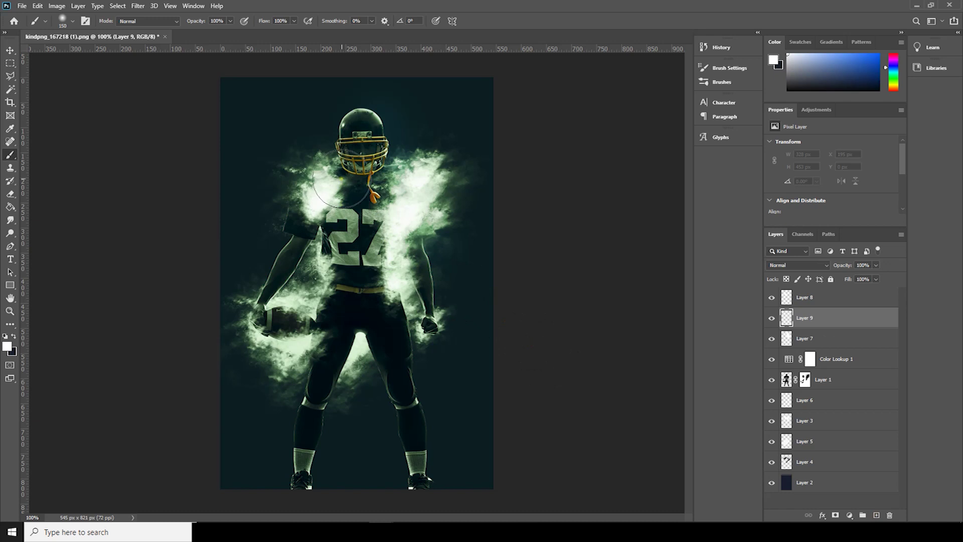
{"action": "mouse_move", "coordinate": [361, 163]}
{"action": "left_mouse_down"}
{"action": "mouse_move", "coordinate": [333, 330]}
{"action": "mouse_move", "coordinate": [377, 399]}
{"action": "left_mouse_up"}
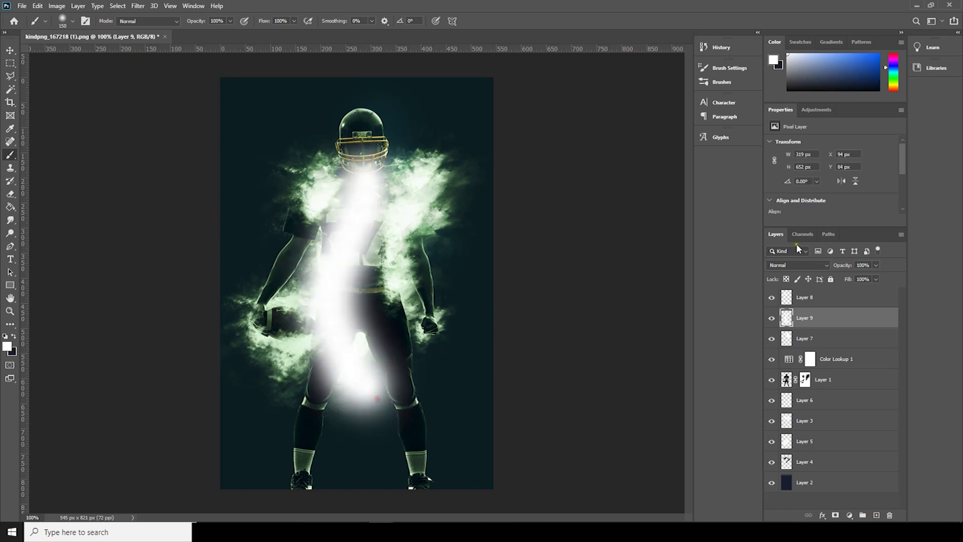
{"action": "left_click", "coordinate": [825, 266]}
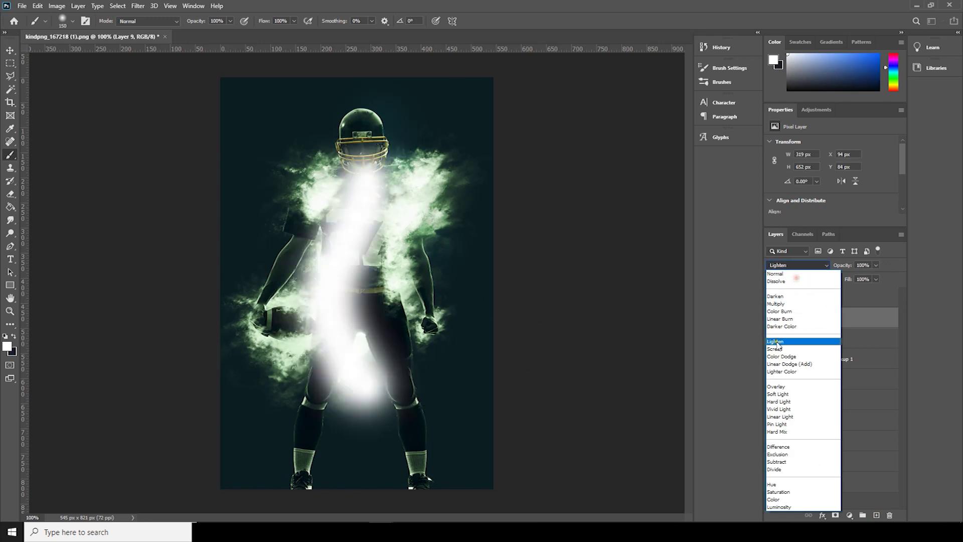
{"action": "left_click", "coordinate": [777, 387]}
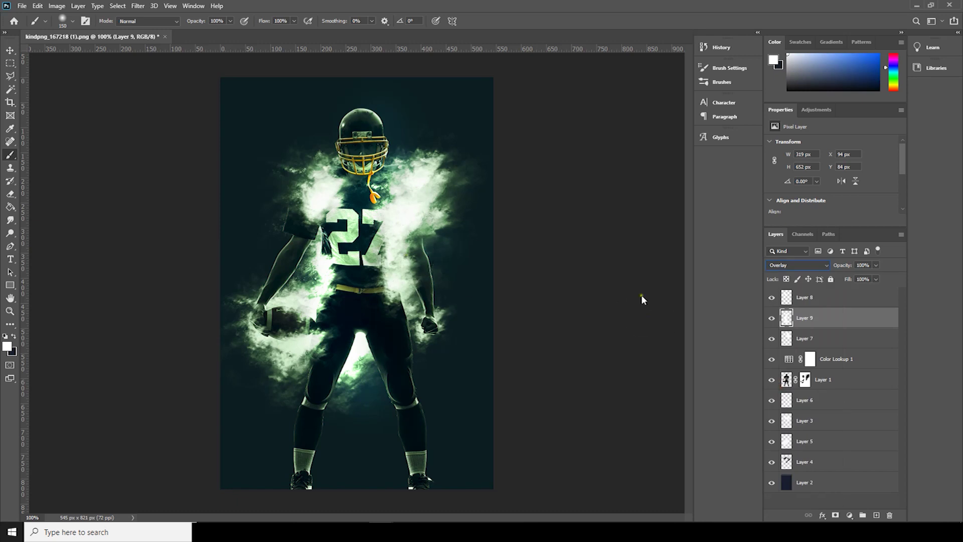
{"action": "left_click_drag", "start_coordinate": [848, 275], "coordinate": [851, 276]}
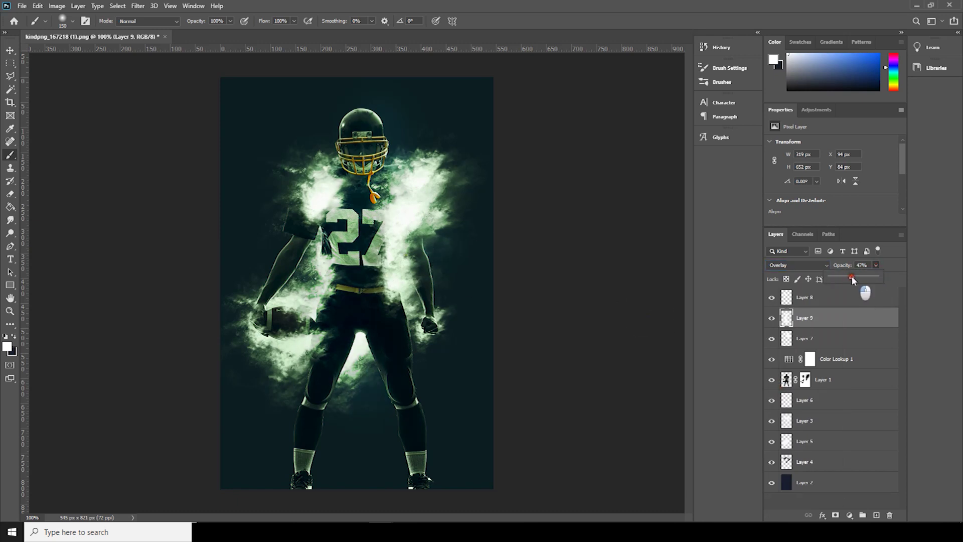
- Paint more white highlights over the helmet and neck and along the ball-side arm with a 90 px brush
{"action": "key", "text": "bracketleft"}
{"action": "key", "text": "bracketleft"}
{"action": "key", "text": "bracketleft"}
{"action": "mouse_move", "coordinate": [369, 123]}
{"action": "left_mouse_down"}
{"action": "mouse_move", "coordinate": [369, 178]}
{"action": "mouse_move", "coordinate": [352, 178]}
{"action": "left_mouse_up"}
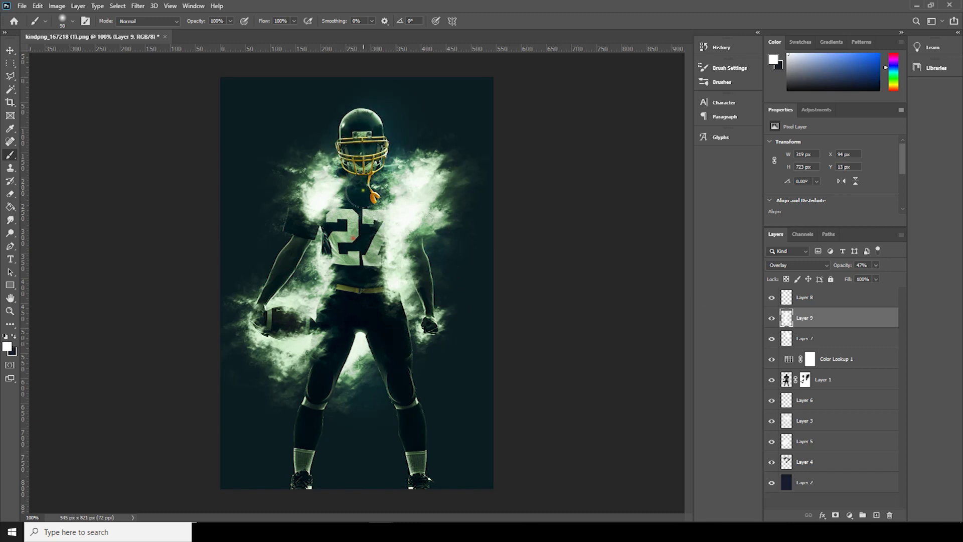
{"action": "mouse_move", "coordinate": [261, 318]}
{"action": "left_mouse_down"}
{"action": "mouse_move", "coordinate": [291, 246]}
{"action": "mouse_move", "coordinate": [285, 268]}
{"action": "mouse_move", "coordinate": [298, 207]}
{"action": "mouse_move", "coordinate": [297, 226]}
{"action": "mouse_move", "coordinate": [284, 231]}
{"action": "mouse_move", "coordinate": [292, 194]}
{"action": "mouse_move", "coordinate": [277, 260]}
{"action": "mouse_move", "coordinate": [336, 160]}
{"action": "left_mouse_up"}
- Paint white highlights over the thighs and knees with a 60 px brush and undo the last stroke
{"action": "key", "text": "bracketleft"}
{"action": "key", "text": "bracketleft"}
{"action": "key", "text": "bracketleft"}
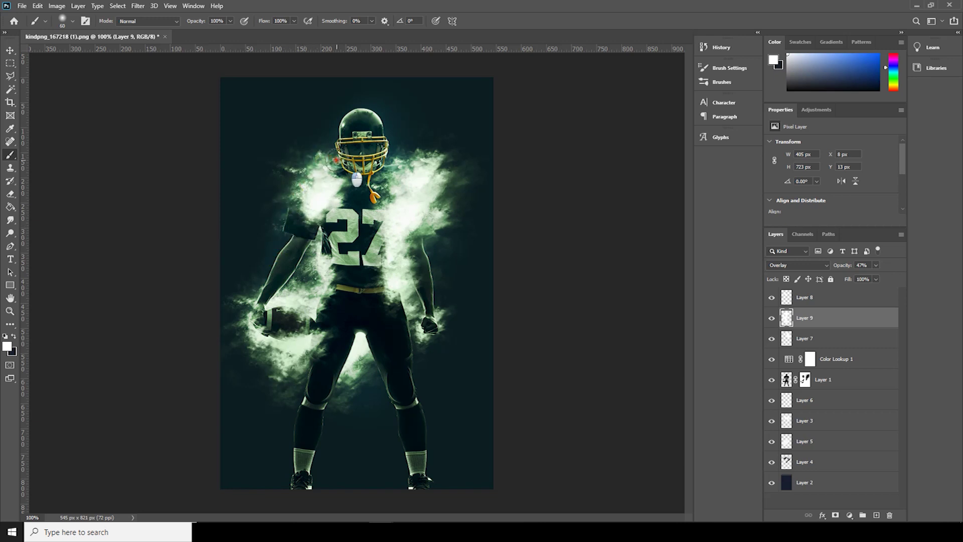
{"action": "mouse_move", "coordinate": [309, 353]}
{"action": "left_mouse_down"}
{"action": "mouse_move", "coordinate": [321, 370]}
{"action": "mouse_move", "coordinate": [342, 359]}
{"action": "left_mouse_up"}
{"action": "mouse_move", "coordinate": [359, 321]}
{"action": "left_mouse_down"}
{"action": "mouse_move", "coordinate": [393, 370]}
{"action": "mouse_move", "coordinate": [412, 301]}
{"action": "mouse_move", "coordinate": [402, 333]}
{"action": "mouse_move", "coordinate": [421, 412]}
{"action": "left_mouse_up"}
{"action": "key", "text": "ctrl+z"}
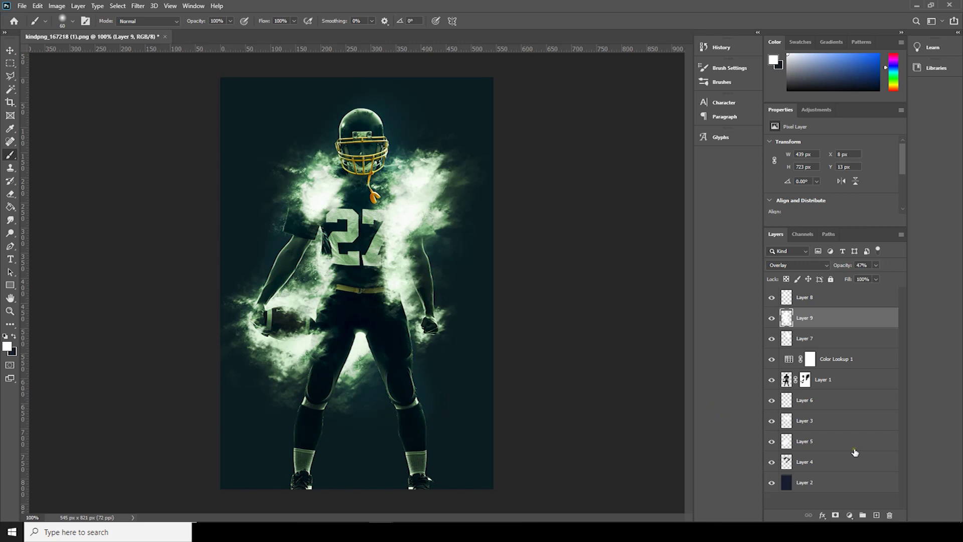
{"action": "key", "text": "ctrl+minus"}
{"action": "key", "text": "ctrl+minus"}
{"action": "key", "text": "ctrl+plus"}
{"action": "key", "text": "ctrl+plus"}
- Add an empty layer directly above the player layer and choose Sampled Brush 13 for painting
{"action": "left_click", "coordinate": [815, 299]}
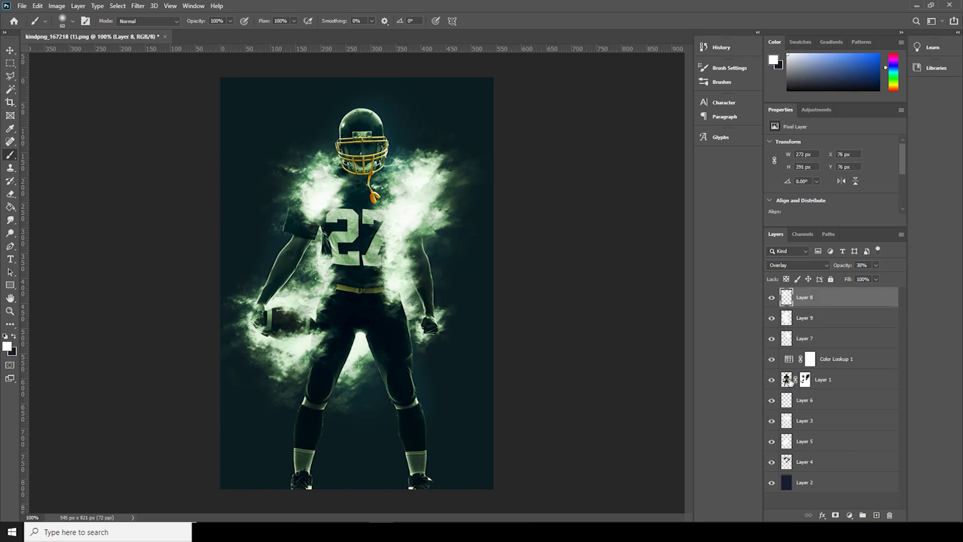
{"action": "left_click", "coordinate": [788, 380]}
{"action": "left_click", "coordinate": [877, 515]}
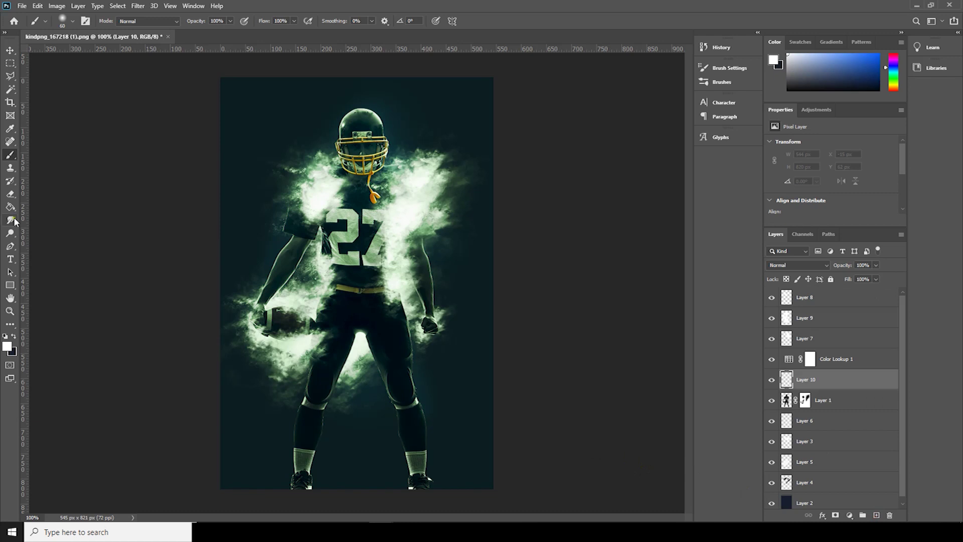
{"action": "left_click", "coordinate": [73, 22]}
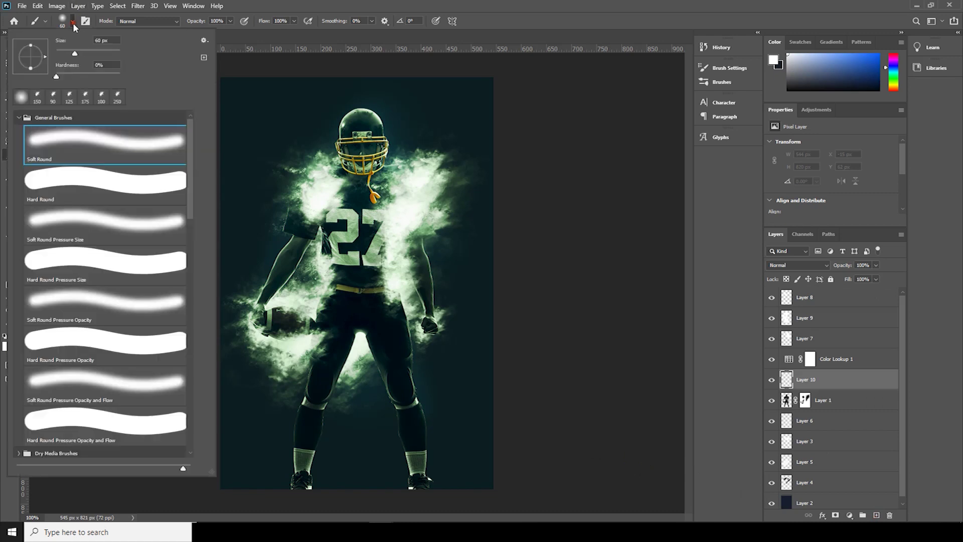
{"action": "mouse_move", "coordinate": [186, 195]}
{"action": "left_mouse_down"}
{"action": "mouse_move", "coordinate": [217, 441]}
{"action": "mouse_move", "coordinate": [210, 359]}
{"action": "left_mouse_up"}
{"action": "left_click", "coordinate": [153, 206]}
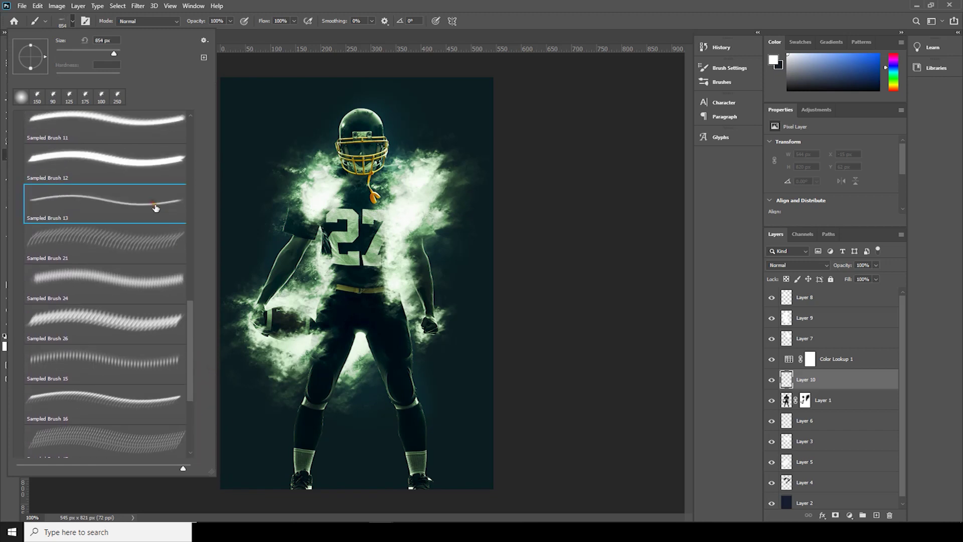
{"action": "left_click", "coordinate": [483, 38]}
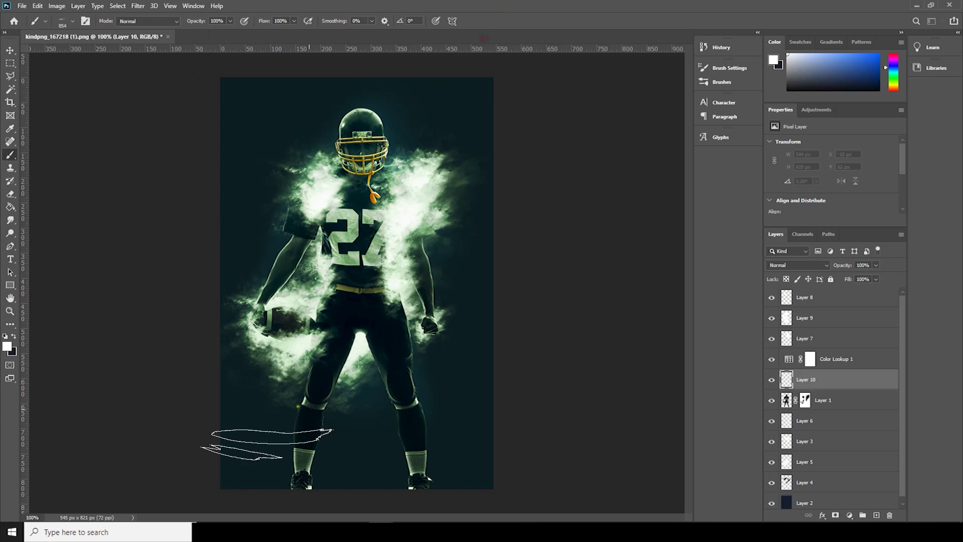
- Set the size of the smoke brush to 2000 px
{"action": "key", "text": "bracketright"}
{"action": "key", "text": "bracketright"}
{"action": "key", "text": "bracketright"}
{"action": "key", "text": "bracketright"}
{"action": "key", "text": "bracketright"}
{"action": "key", "text": "bracketright"}
{"action": "key", "text": "bracketright"}
{"action": "key", "text": "bracketright"}
{"action": "key", "text": "bracketright"}
{"action": "key", "text": "bracketright"}
{"action": "key", "text": "bracketright"}
{"action": "key", "text": "bracketright"}
{"action": "key", "text": "bracketright"}
{"action": "key", "text": "bracketright"}
{"action": "key", "text": "bracketright"}
{"action": "key", "text": "bracketright"}
{"action": "key", "text": "bracketright"}
{"action": "key", "text": "bracketright"}
{"action": "key", "text": "bracketright"}
{"action": "key", "text": "bracketright"}
{"action": "key", "text": "bracketright"}
{"action": "key", "text": "bracketright"}
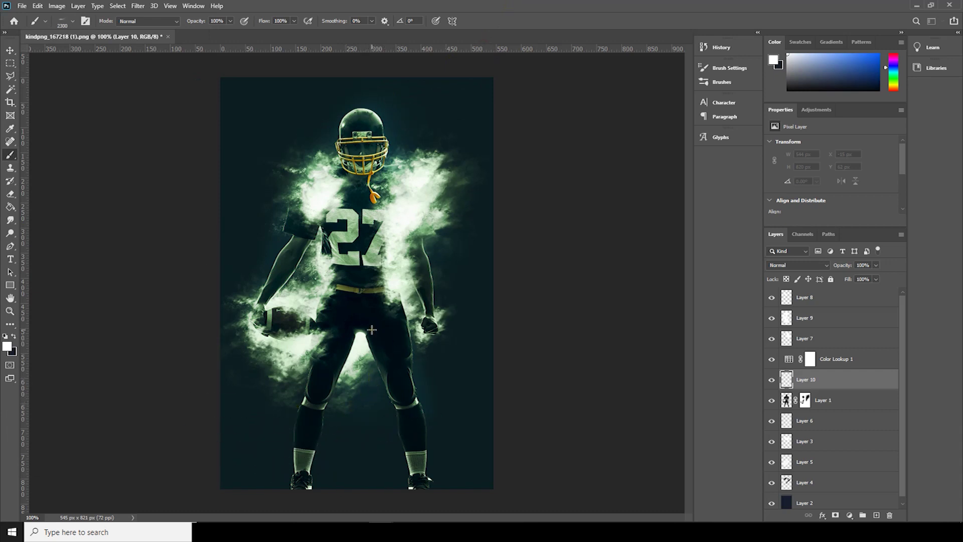
{"action": "key", "text": "bracketleft"}
{"action": "key", "text": "bracketleft"}
{"action": "key", "text": "bracketleft"}
{"action": "key", "text": "bracketleft"}
{"action": "key", "text": "bracketleft"}
{"action": "key", "text": "bracketleft"}
{"action": "key", "text": "bracketleft"}
{"action": "key", "text": "bracketleft"}
{"action": "key", "text": "bracketleft"}
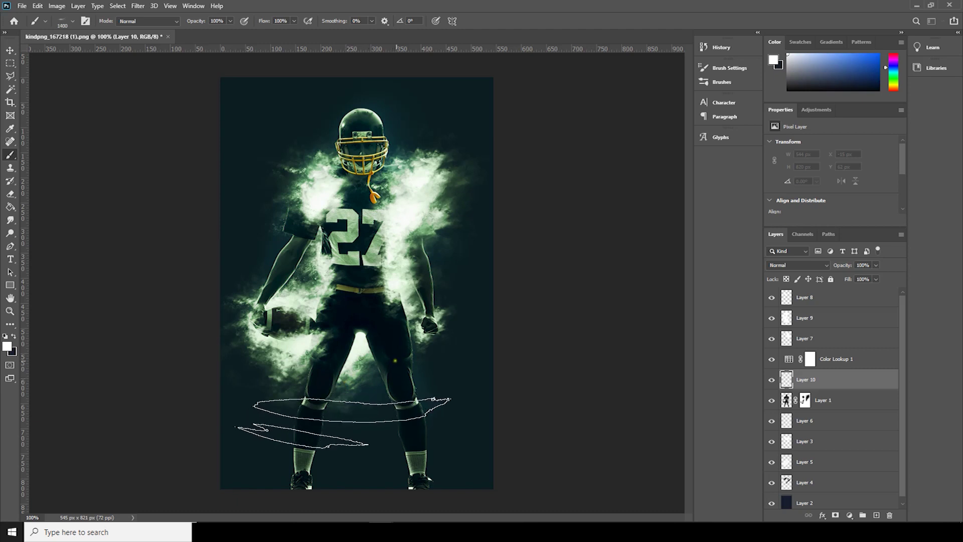
{"action": "key", "text": "bracketright"}
{"action": "key", "text": "bracketright"}
{"action": "key", "text": "bracketright"}
{"action": "key", "text": "bracketright"}
{"action": "key", "text": "bracketright"}
{"action": "key", "text": "bracketright"}
{"action": "key", "text": "bracketleft"}
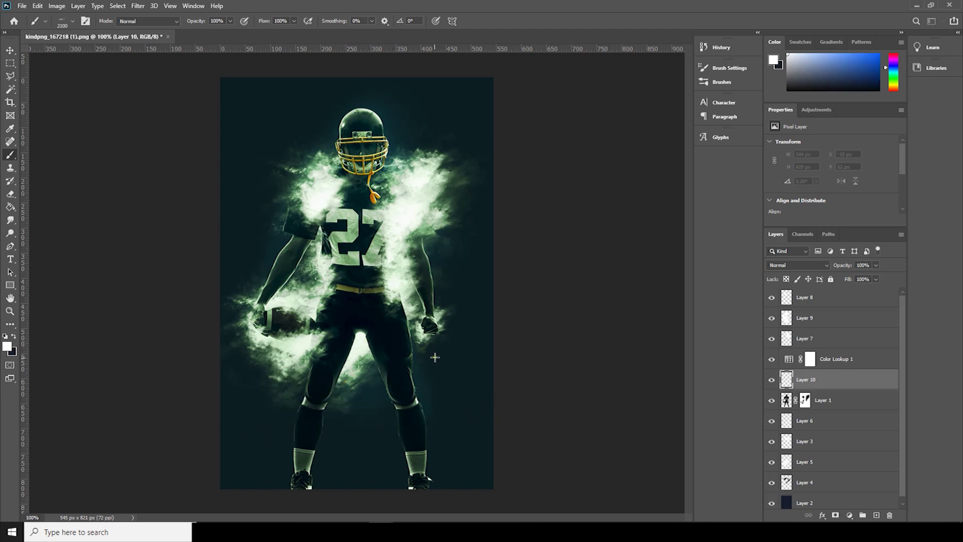
- Undo a test smoke stamp near the feet and move Layer 10 directly above the Color Lookup 1 layer
{"action": "left_click", "coordinate": [301, 444]}
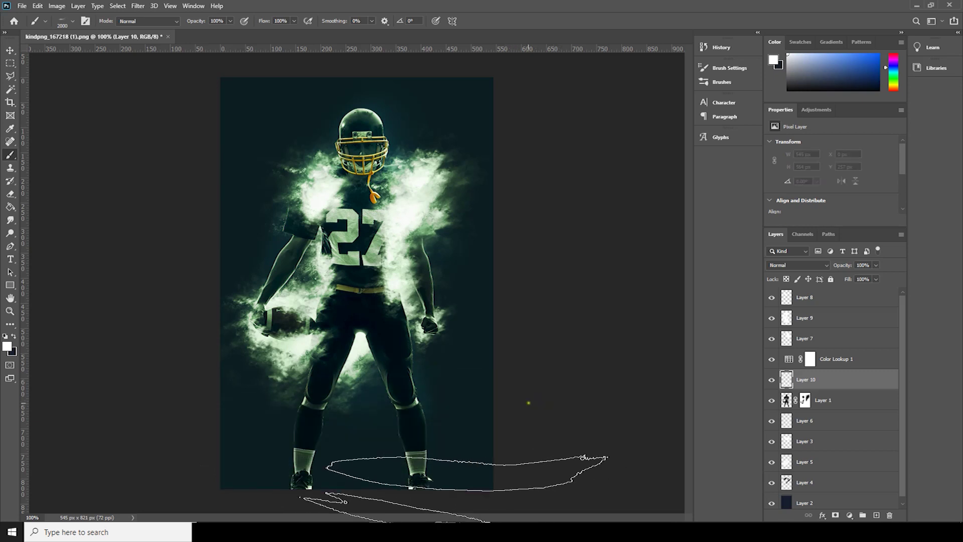
{"action": "key", "text": "ctrl+z"}
{"action": "left_click_drag", "start_coordinate": [798, 382], "coordinate": [797, 357]}
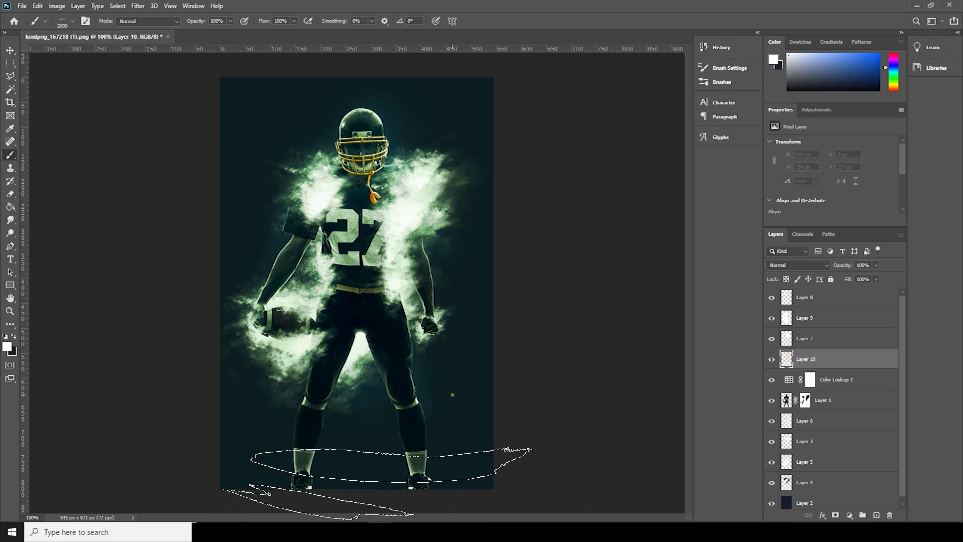
- Stamp white smoke over the player's feet and legs on Layer 10, enlarging the brush from 2000 to 3400 px
{"action": "left_click", "coordinate": [454, 391]}
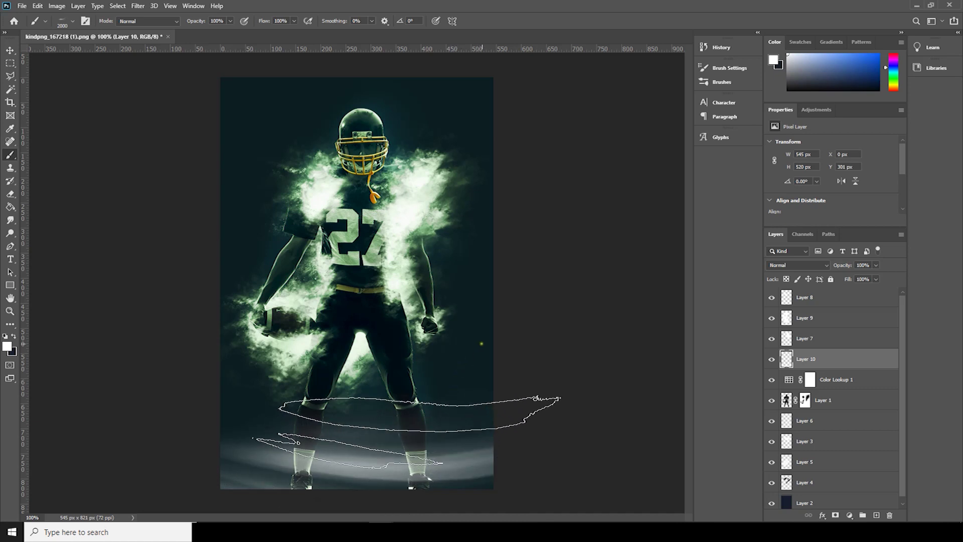
{"action": "left_click", "coordinate": [509, 337]}
{"action": "key", "text": "bracketright"}
{"action": "left_click", "coordinate": [429, 353]}
{"action": "key", "text": "bracketright"}
{"action": "key", "text": "bracketright"}
{"action": "key", "text": "bracketright"}
{"action": "key", "text": "bracketright"}
{"action": "key", "text": "bracketright"}
{"action": "key", "text": "bracketright"}
{"action": "left_click", "coordinate": [449, 245]}
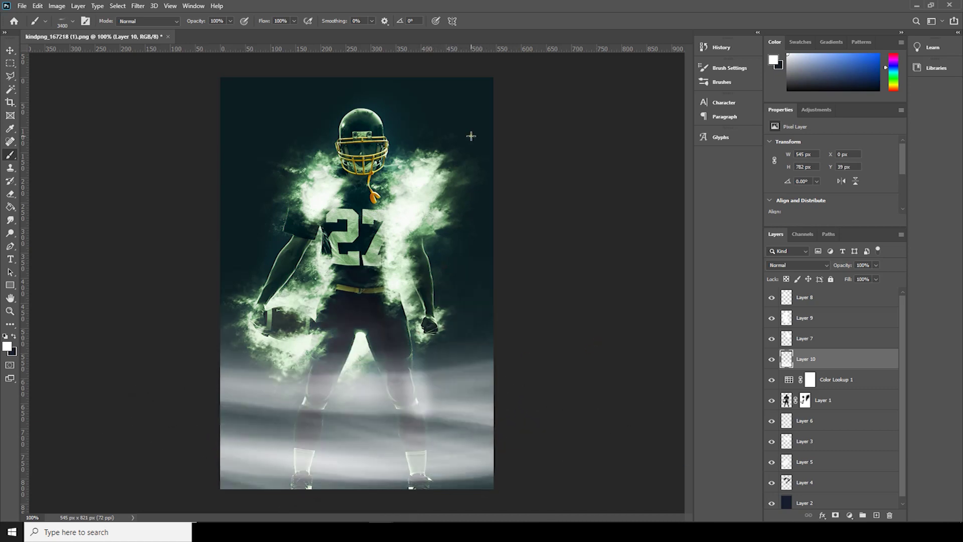
- Stamp denser white smoke over the player's torso, arms and thighs, enlarging the brush to 3700 px
{"action": "left_click", "coordinate": [471, 136]}
{"action": "left_click", "coordinate": [459, 210]}
{"action": "left_click", "coordinate": [447, 285]}
{"action": "left_click", "coordinate": [458, 274]}
{"action": "left_click", "coordinate": [469, 266]}
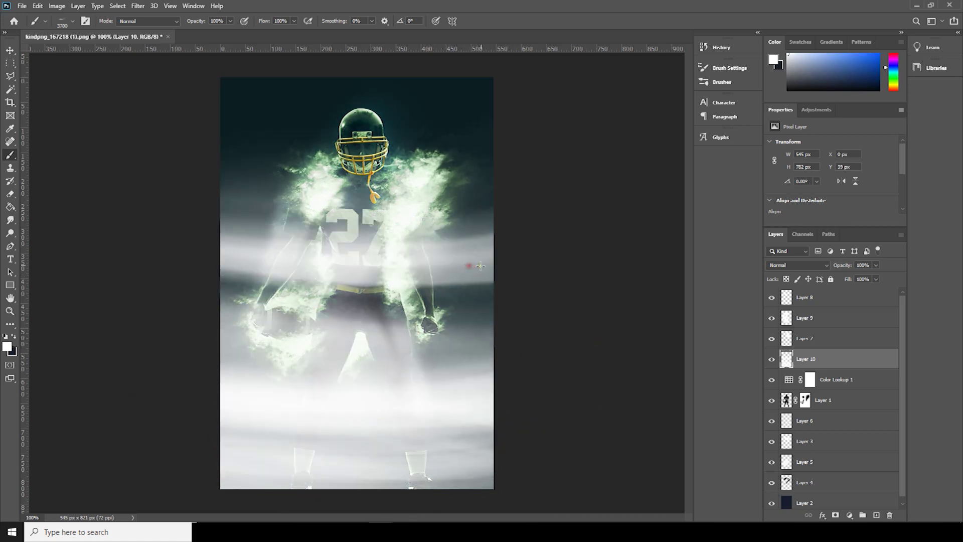
{"action": "left_click", "coordinate": [484, 285]}
{"action": "left_click", "coordinate": [484, 315]}
{"action": "left_click", "coordinate": [396, 298]}
{"action": "left_click", "coordinate": [353, 292]}
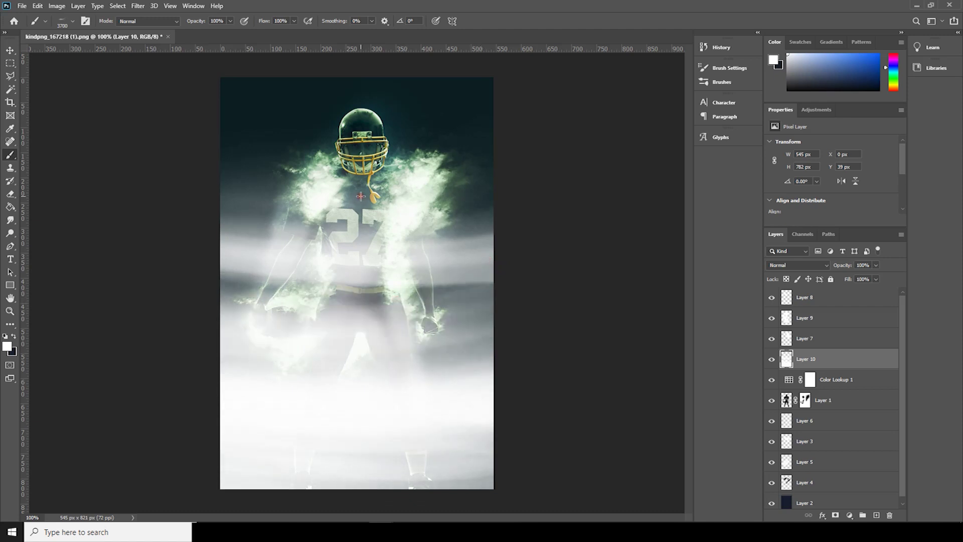
- Build up the white smoke as far as the player's shoulders with a 3900 px brush
{"action": "left_click", "coordinate": [451, 121]}
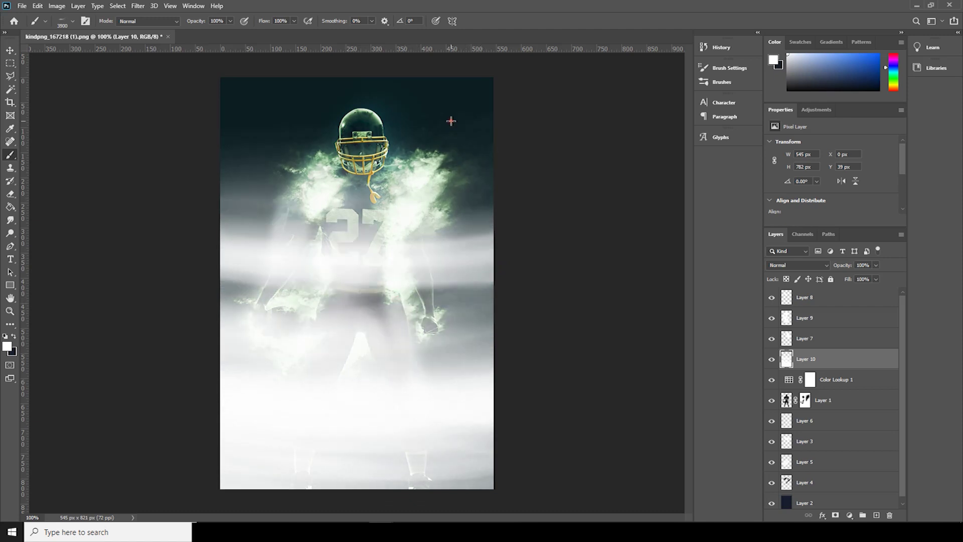
{"action": "left_click", "coordinate": [445, 165]}
{"action": "left_click", "coordinate": [446, 167]}
{"action": "left_click", "coordinate": [445, 168]}
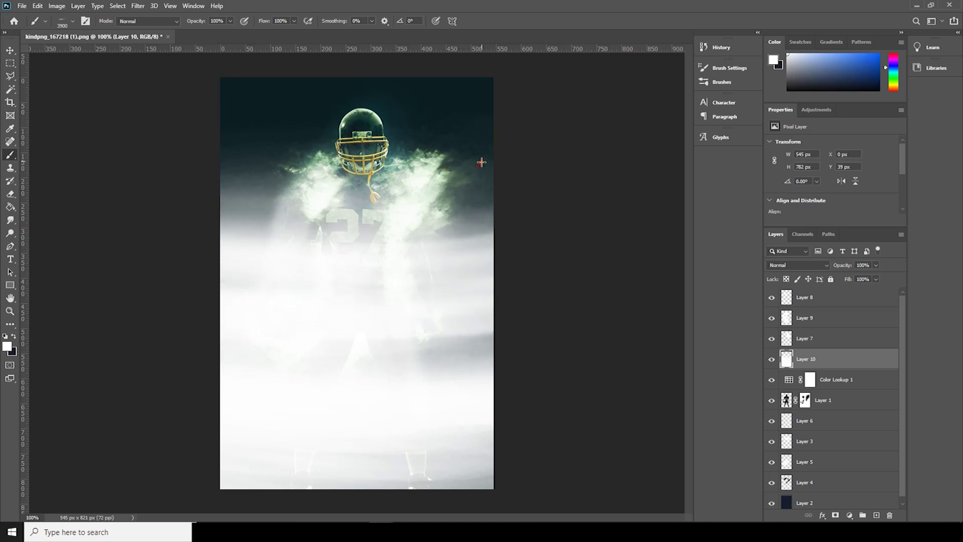
{"action": "left_click", "coordinate": [472, 118]}
{"action": "left_click", "coordinate": [437, 93]}
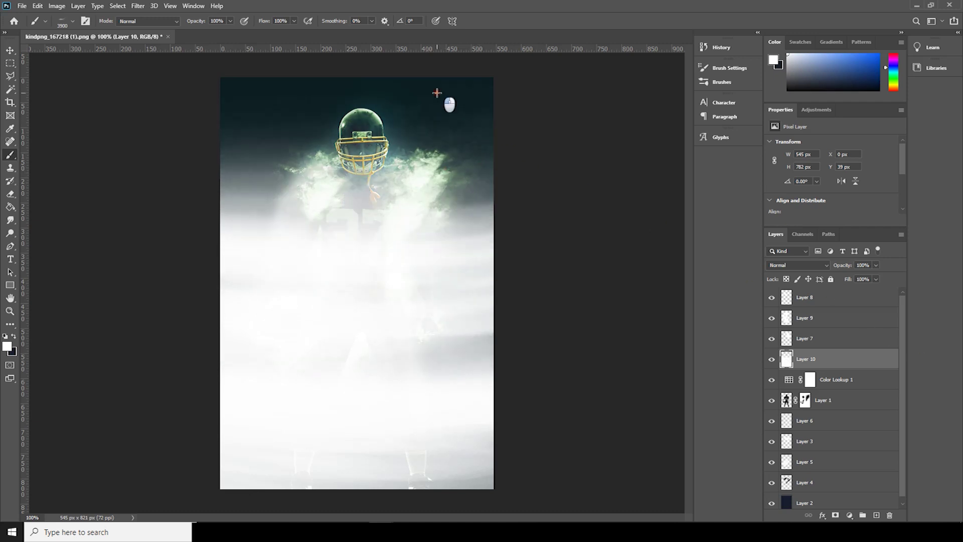
{"action": "left_click", "coordinate": [441, 86]}
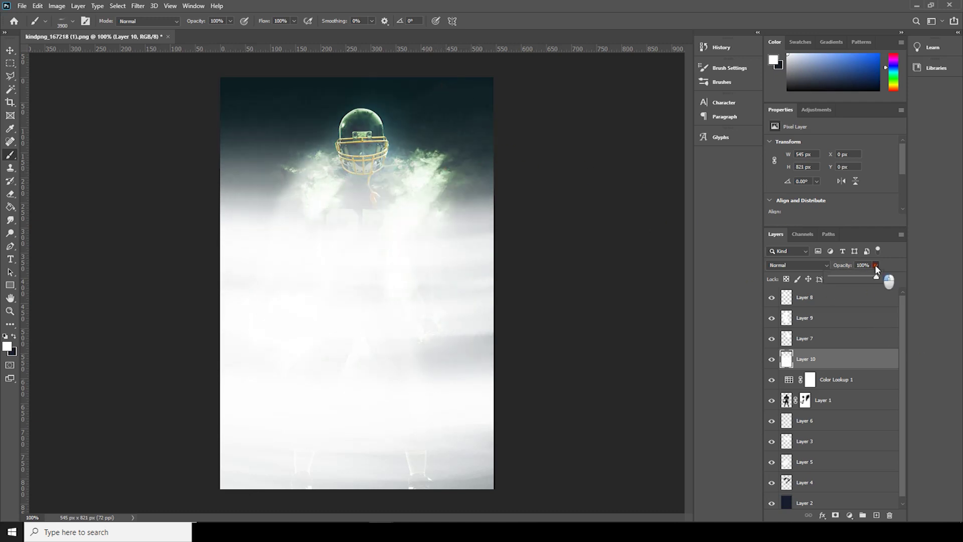
- Lower the opacity of Layer 10 to 11%
{"action": "left_click", "coordinate": [834, 276]}
{"action": "left_click_drag", "start_coordinate": [835, 279], "coordinate": [839, 281]}
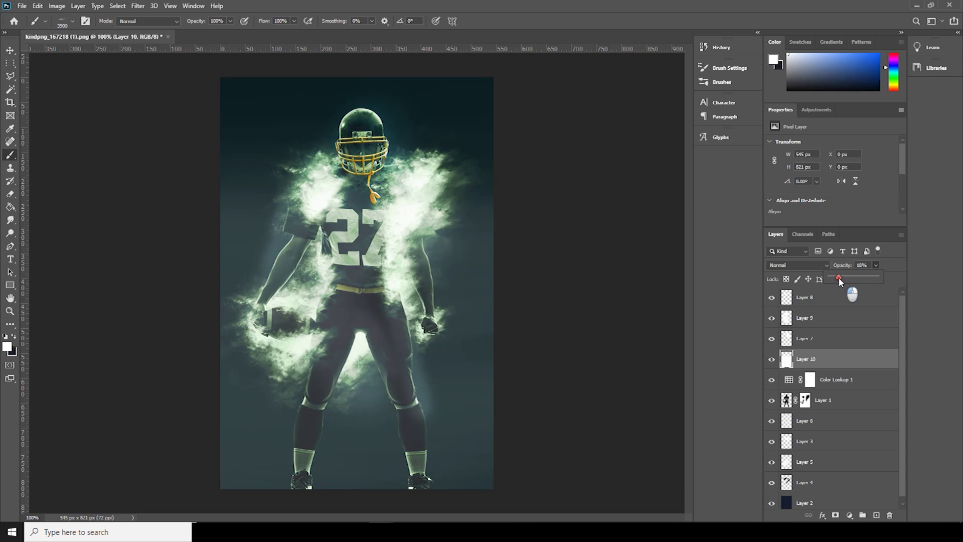
{"action": "left_click", "coordinate": [385, 82]}
{"action": "left_click_drag", "start_coordinate": [794, 370], "coordinate": [786, 346]}
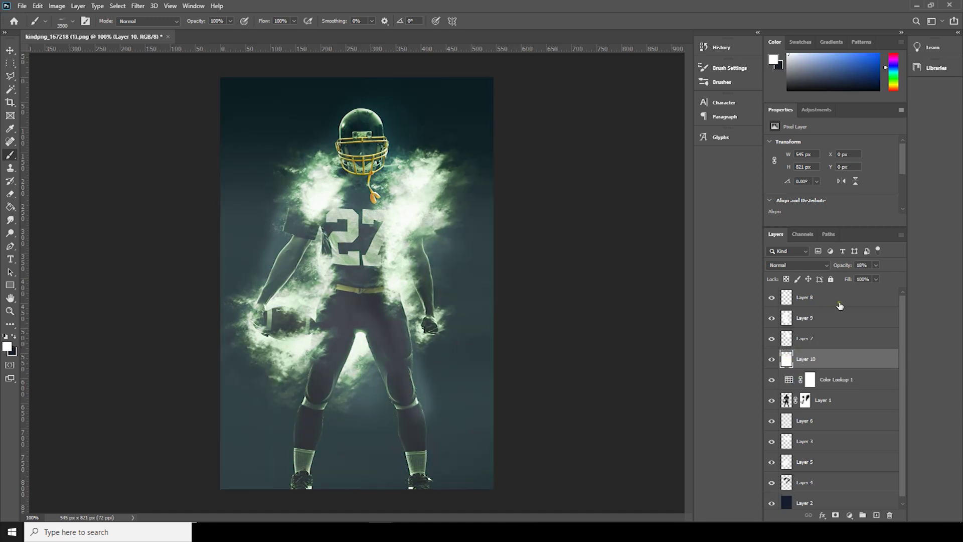
{"action": "left_click_drag", "start_coordinate": [858, 278], "coordinate": [860, 278]}
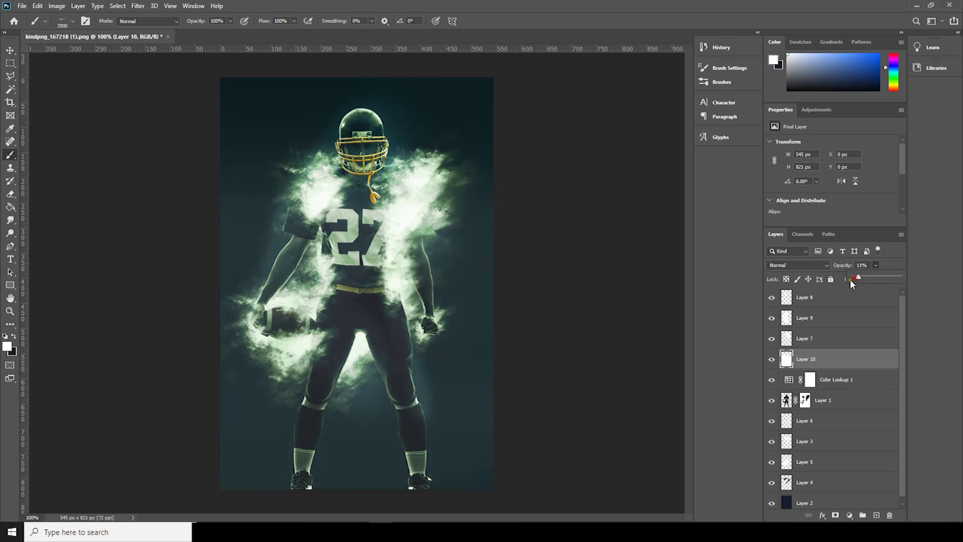
- Add a white text line reading READY just below the player's belt
{"action": "left_click", "coordinate": [10, 52]}
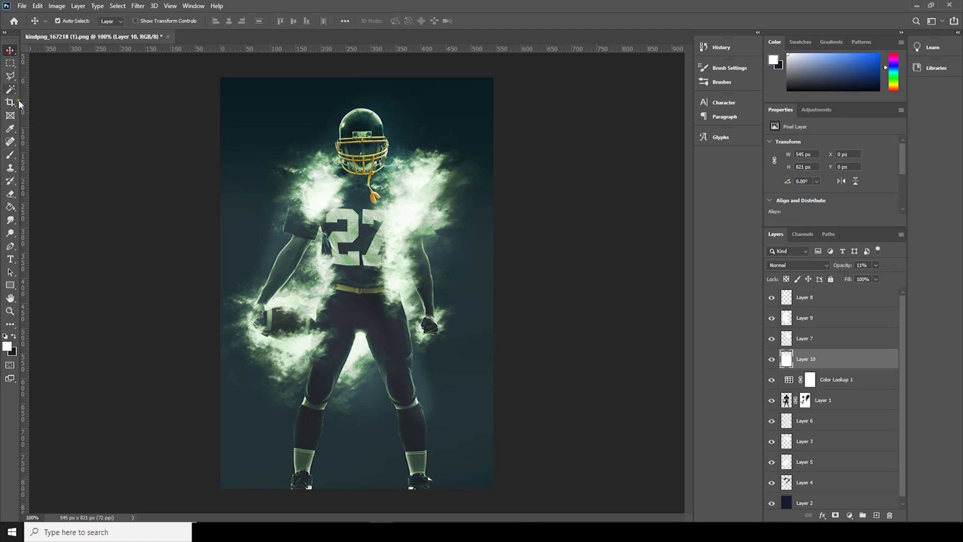
{"action": "left_click", "coordinate": [12, 260]}
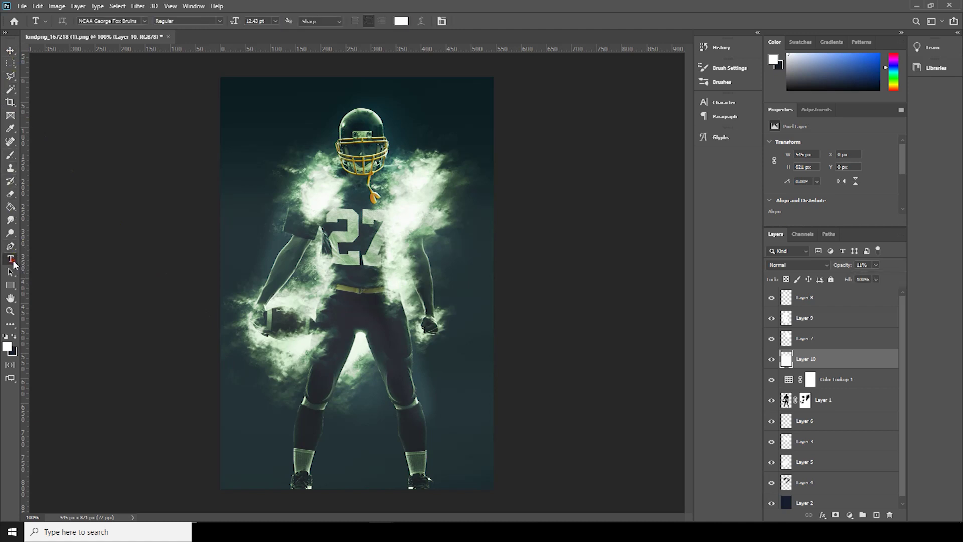
{"action": "left_click", "coordinate": [342, 301]}
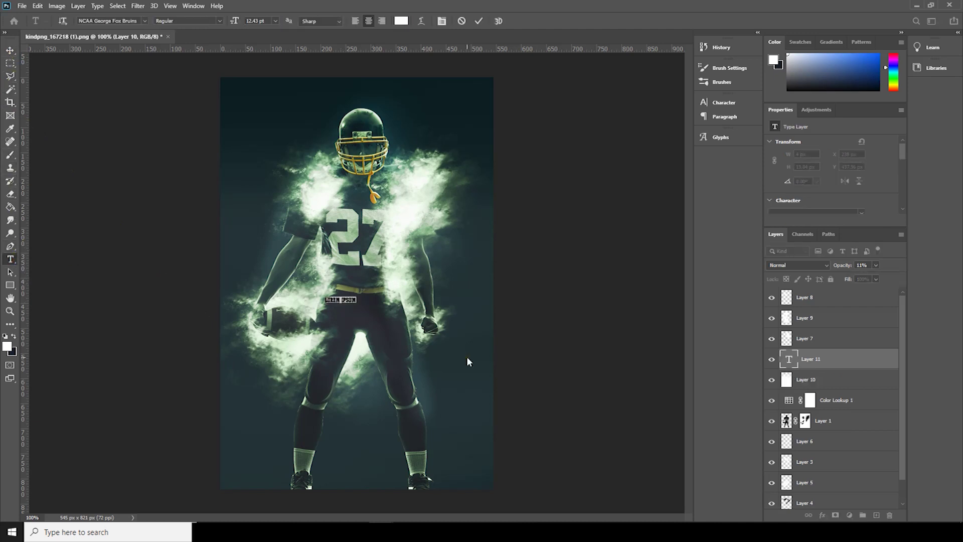
{"action": "type", "text": "READY"}
{"action": "left_click", "coordinate": [10, 50]}
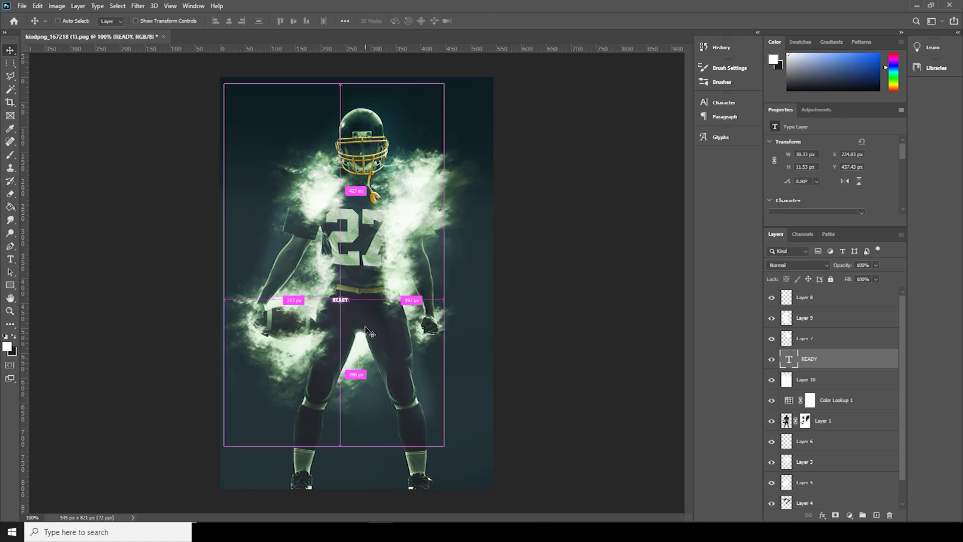
- Scale the READY text to about 1206%, place it over the player's thighs and knees, and undo the blend mode change
{"action": "key", "text": "ctrl+t"}
{"action": "left_click_drag", "start_coordinate": [355, 310], "coordinate": [393, 399]}
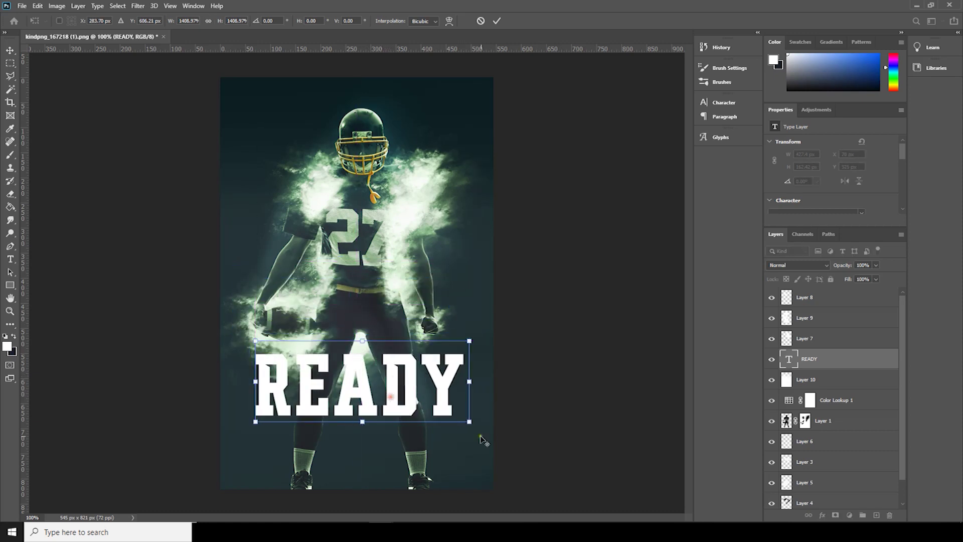
{"action": "left_click_drag", "start_coordinate": [470, 422], "coordinate": [463, 427]}
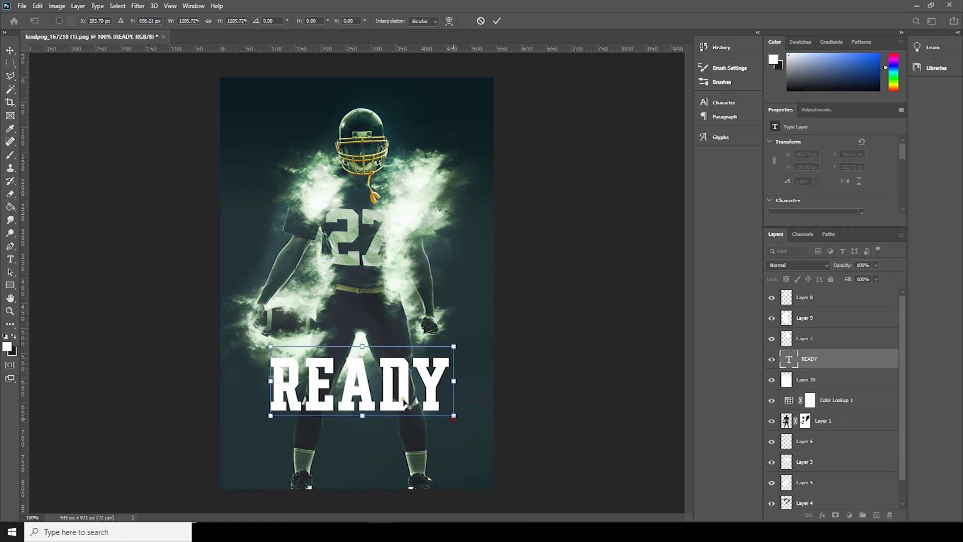
{"action": "left_click_drag", "start_coordinate": [377, 384], "coordinate": [393, 443]}
{"action": "key", "text": "Return"}
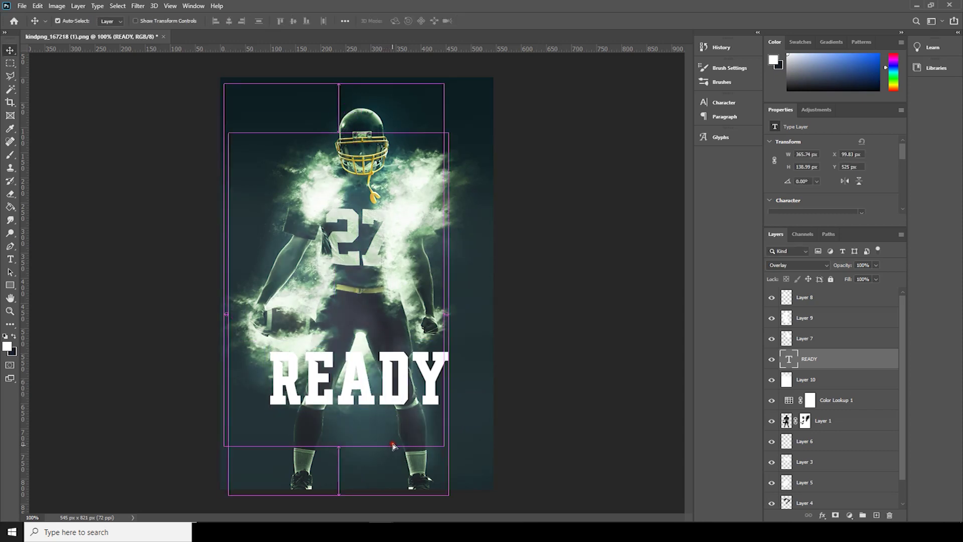
{"action": "key", "text": "ctrl+z"}
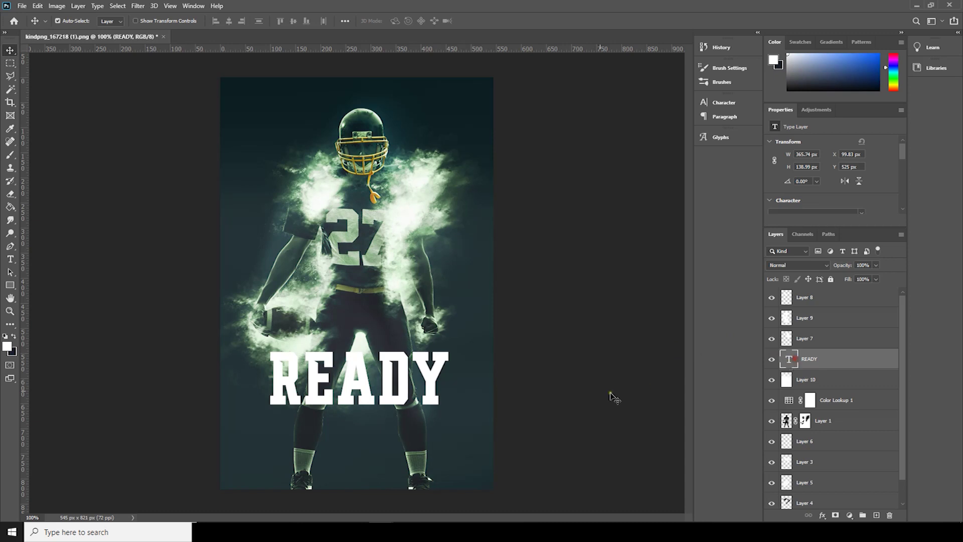
- Duplicate the READY text directly below the original and change the copy to TO EXPLODE
{"action": "left_click_drag", "start_coordinate": [440, 381], "coordinate": [442, 434]}
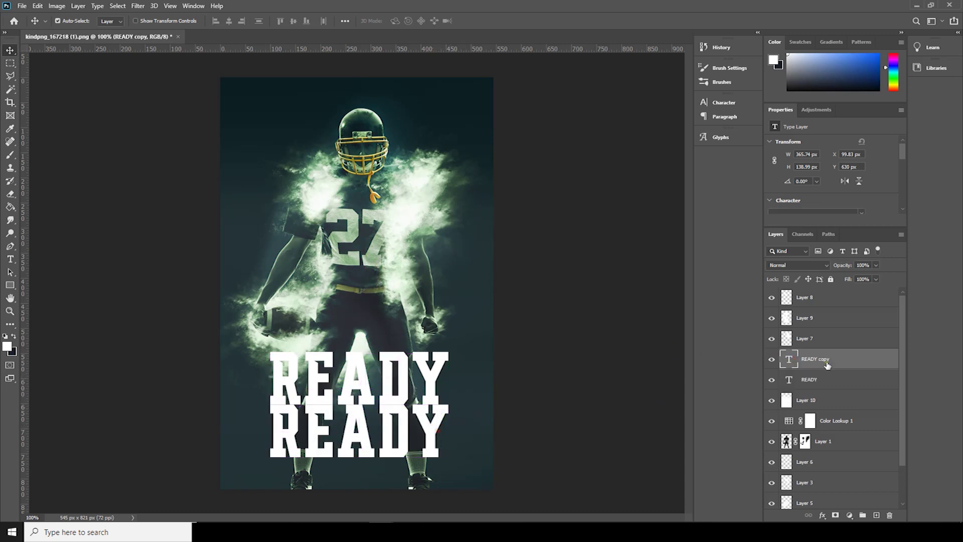
{"action": "double_click", "coordinate": [796, 366]}
{"action": "type", "text": "TO "}
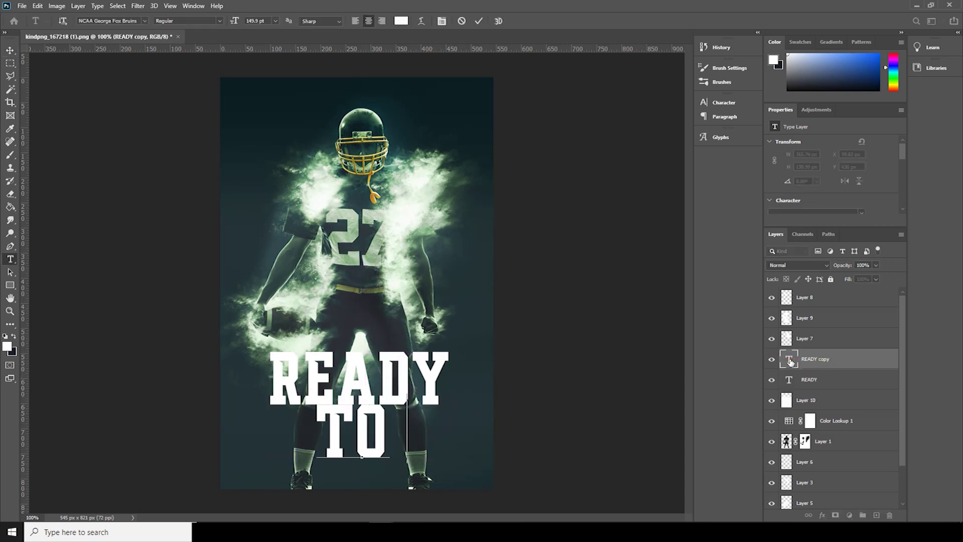
{"action": "type", "text": "EXPLODE"}
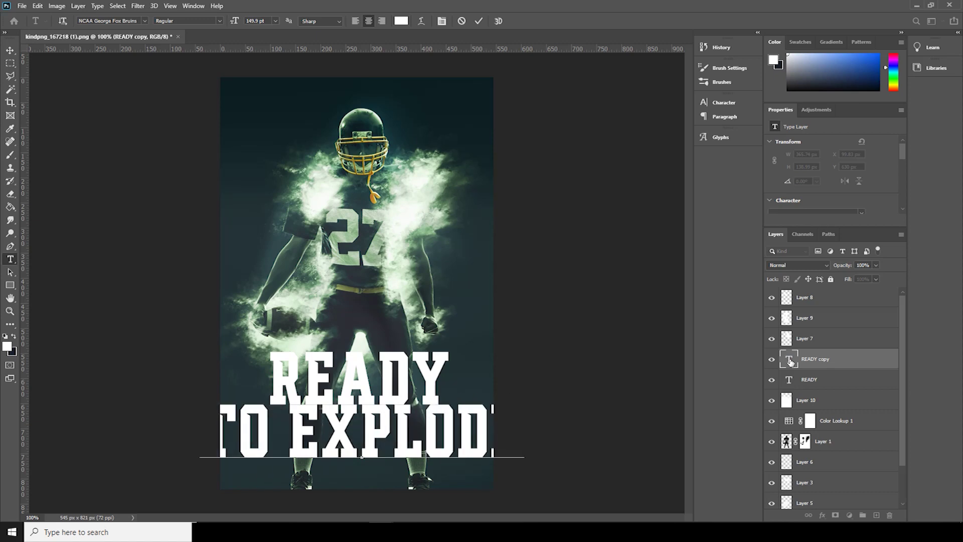
{"action": "key", "text": "ctrl+Return"}
- Scale the TO EXPLODE text to 51.10% and nudge it close beneath READY, aligned with its left edge
{"action": "key", "text": "ctrl+t"}
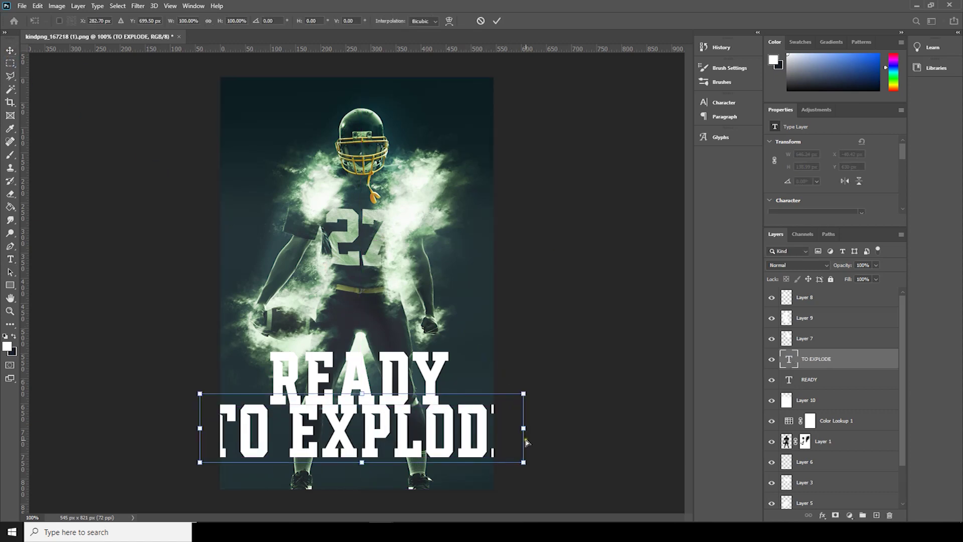
{"action": "left_click_drag", "start_coordinate": [524, 461], "coordinate": [443, 441]}
{"action": "left_click_drag", "start_coordinate": [415, 423], "coordinate": [412, 426]}
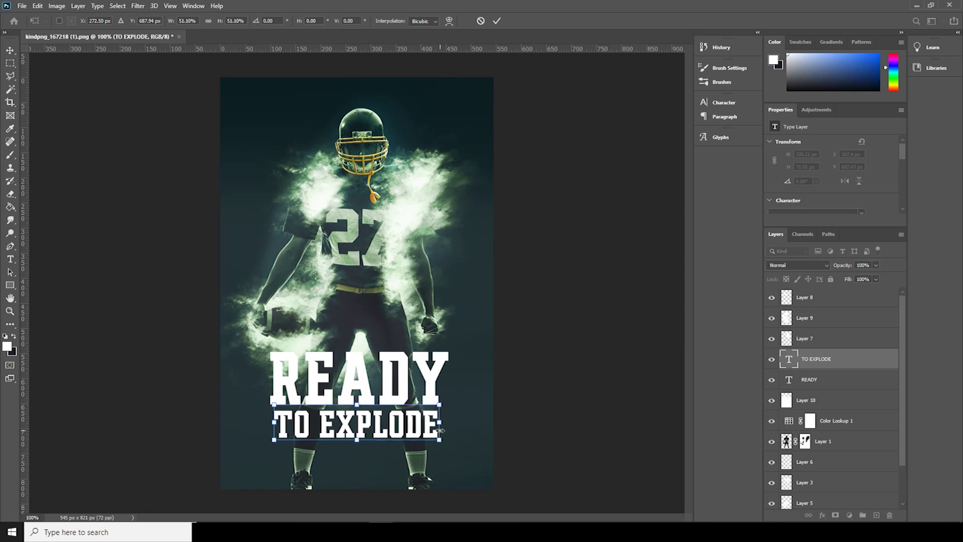
{"action": "key", "text": "Left"}
{"action": "key", "text": "Left"}
{"action": "key", "text": "Up"}
{"action": "key", "text": "Up"}
{"action": "key", "text": "Up"}
{"action": "key", "text": "Up"}
{"action": "key", "text": "Return"}
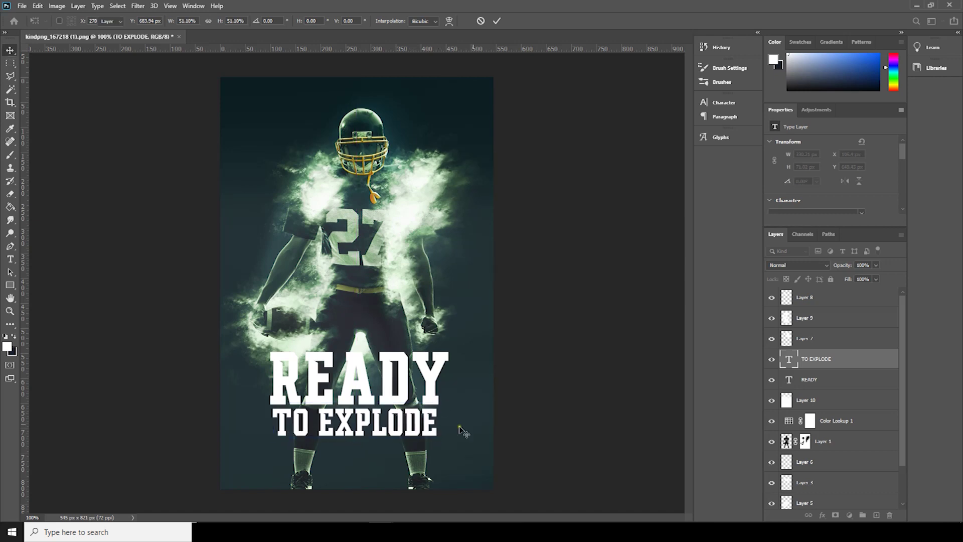
{"action": "key", "text": "Return"}
- Select both text layers and shrink them together to about 309 px wide
{"action": "left_click", "coordinate": [791, 380], "text": "shift"}
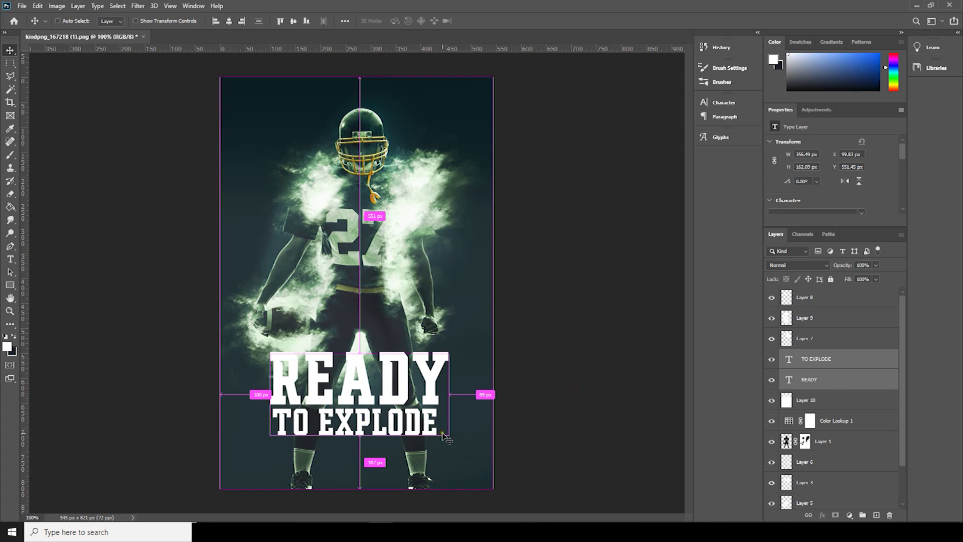
{"action": "key", "text": "ctrl+t"}
{"action": "left_click_drag", "start_coordinate": [450, 437], "coordinate": [438, 433]}
{"action": "key", "text": "Return"}
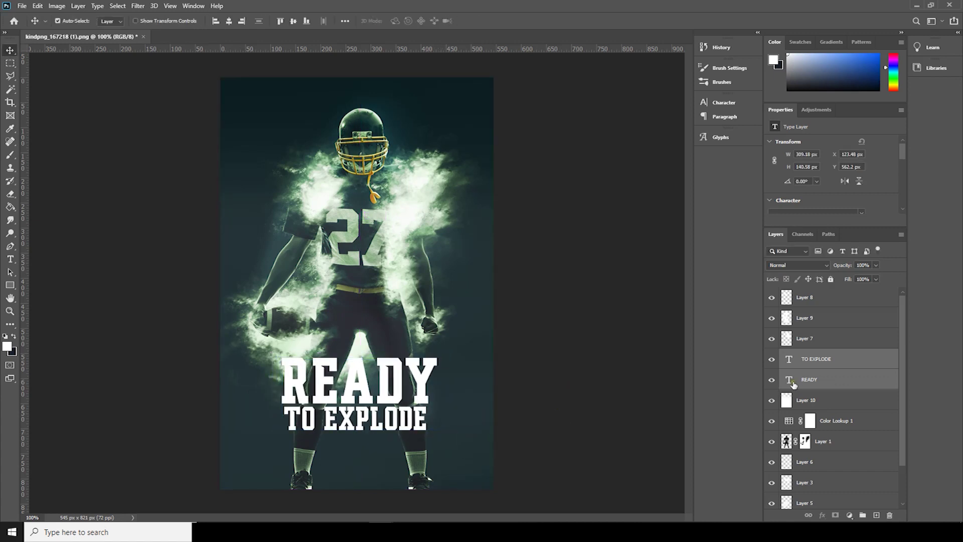
- Group the READY and TO EXPLODE layers and add a layer mask to the group for brush painting
{"action": "left_click_drag", "start_coordinate": [794, 380], "coordinate": [792, 362]}
{"action": "left_click", "coordinate": [791, 362], "text": "shift"}
{"action": "key", "text": "ctrl+g"}
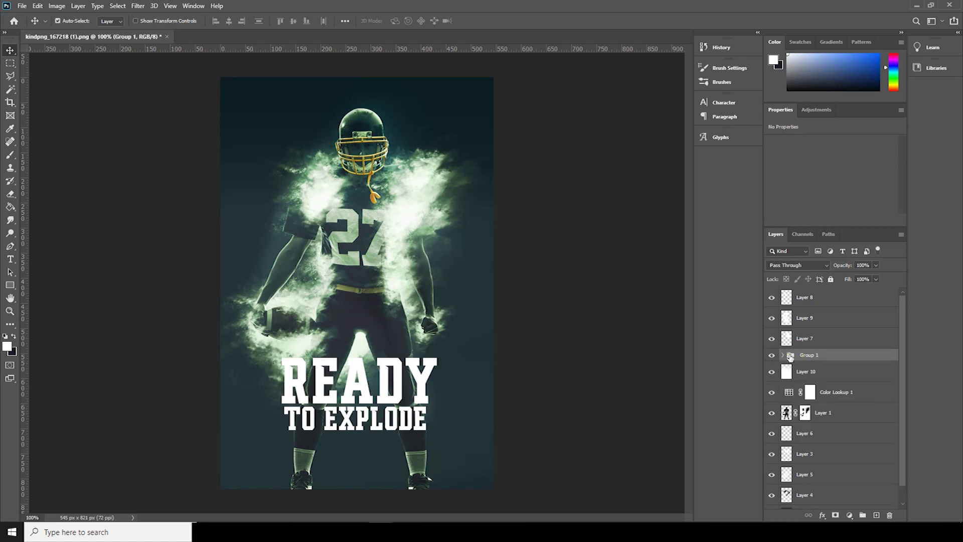
{"action": "left_click", "coordinate": [835, 515]}
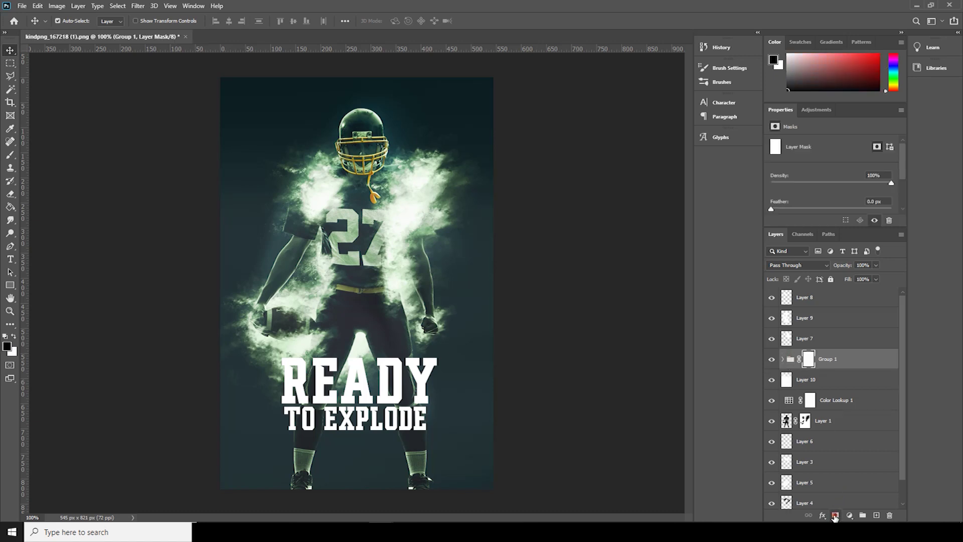
{"action": "key", "text": "b"}
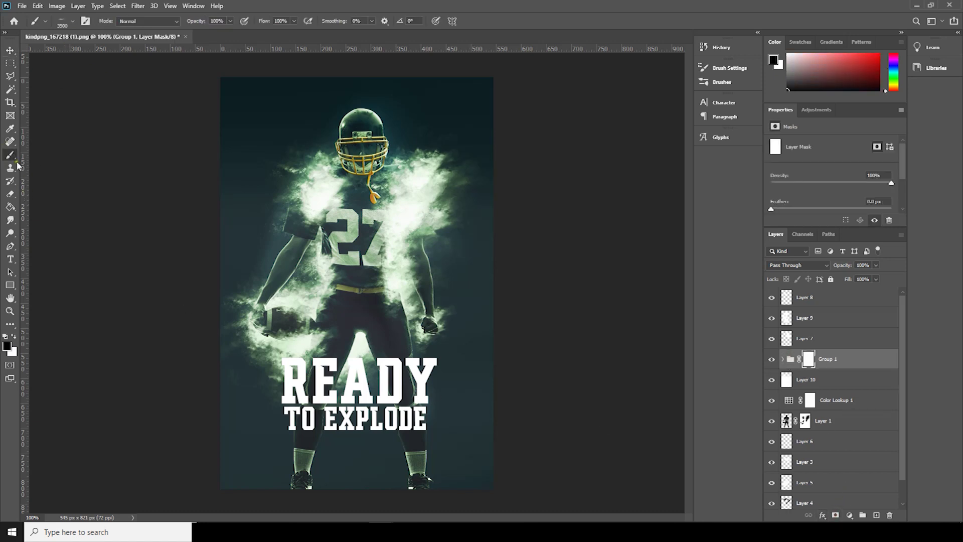
- Paint black on the text group's layer mask with Sampled Brush 22 at 522 px to give READY TO EXPLODE a smoky, worn texture
{"action": "left_click", "coordinate": [72, 21]}
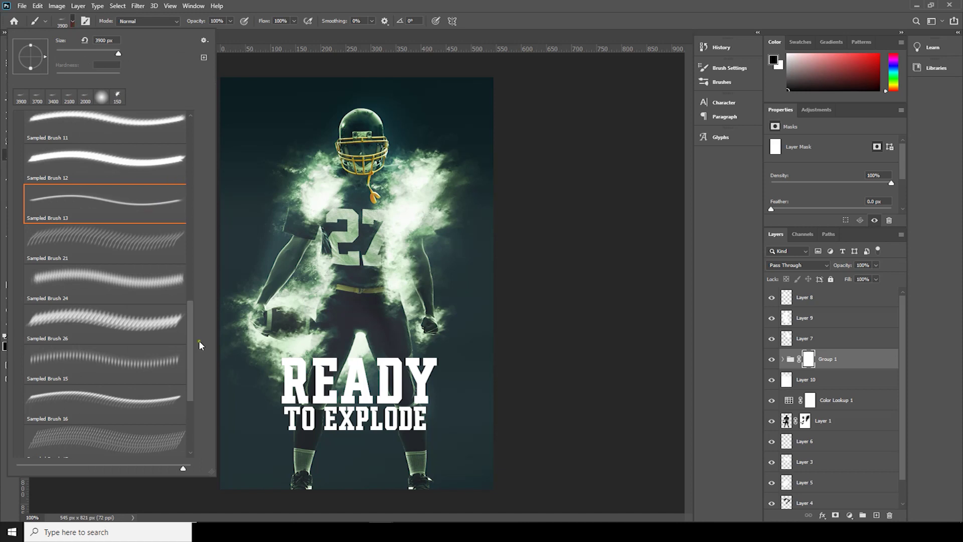
{"action": "scroll", "coordinate": [200, 345], "scroll_direction": "up", "scroll_amount": 3}
{"action": "left_click", "coordinate": [146, 169]}
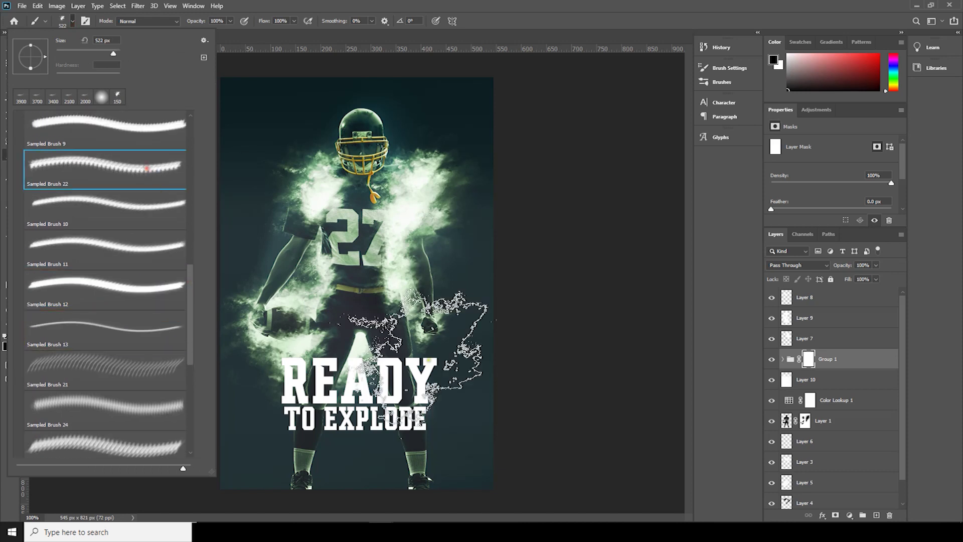
{"action": "left_click", "coordinate": [812, 366]}
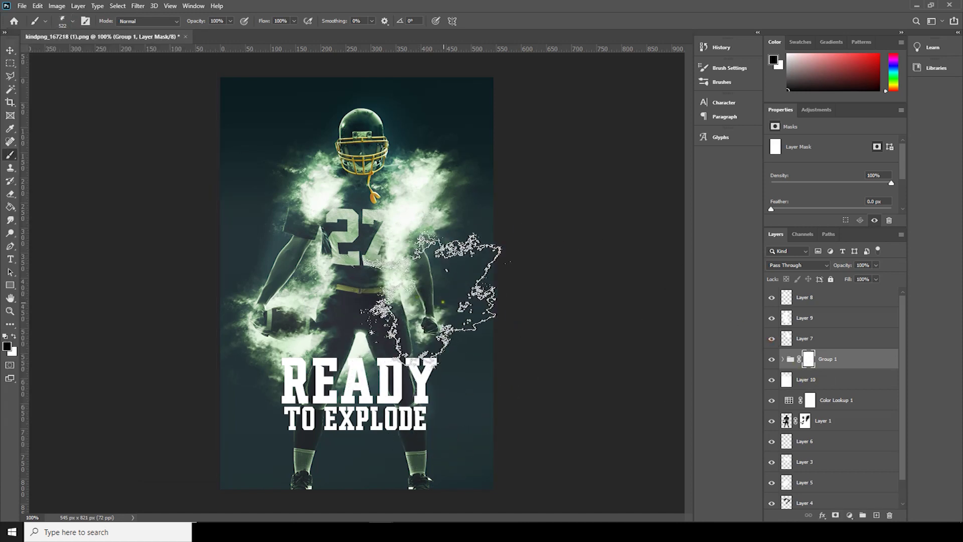
{"action": "left_click", "coordinate": [454, 300]}
{"action": "left_click", "coordinate": [419, 297]}
{"action": "mouse_move", "coordinate": [416, 298]}
{"action": "left_mouse_down"}
{"action": "mouse_move", "coordinate": [344, 313]}
{"action": "mouse_move", "coordinate": [281, 300]}
{"action": "mouse_move", "coordinate": [253, 335]}
{"action": "mouse_move", "coordinate": [233, 456]}
{"action": "mouse_move", "coordinate": [344, 488]}
{"action": "mouse_move", "coordinate": [475, 500]}
{"action": "mouse_move", "coordinate": [494, 438]}
{"action": "left_mouse_up"}
{"action": "left_click", "coordinate": [497, 439]}
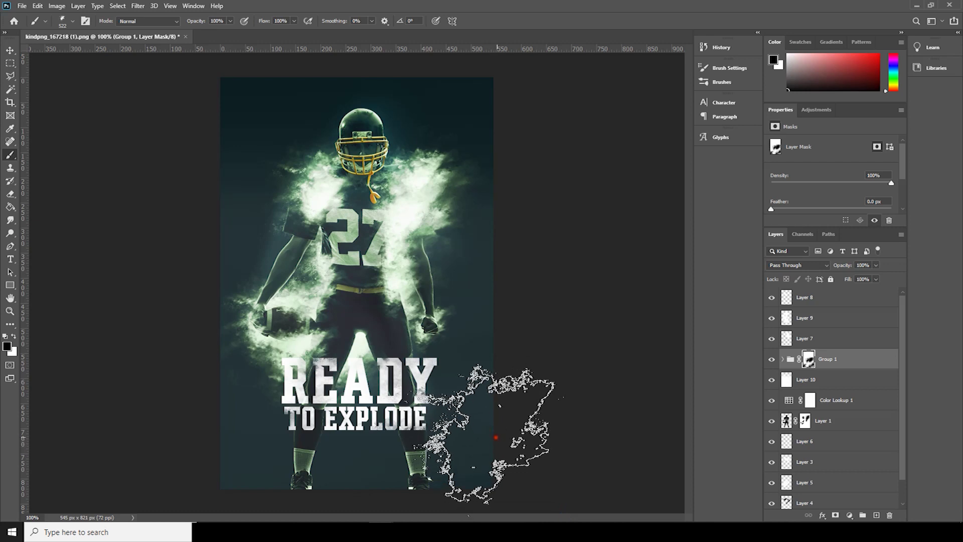
{"action": "left_click", "coordinate": [500, 412]}
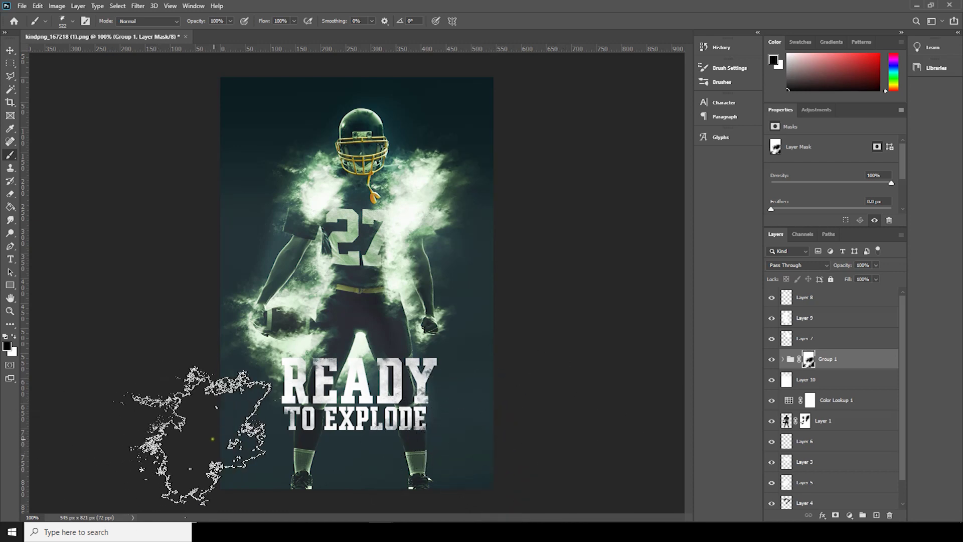
{"action": "left_click", "coordinate": [9, 50]}
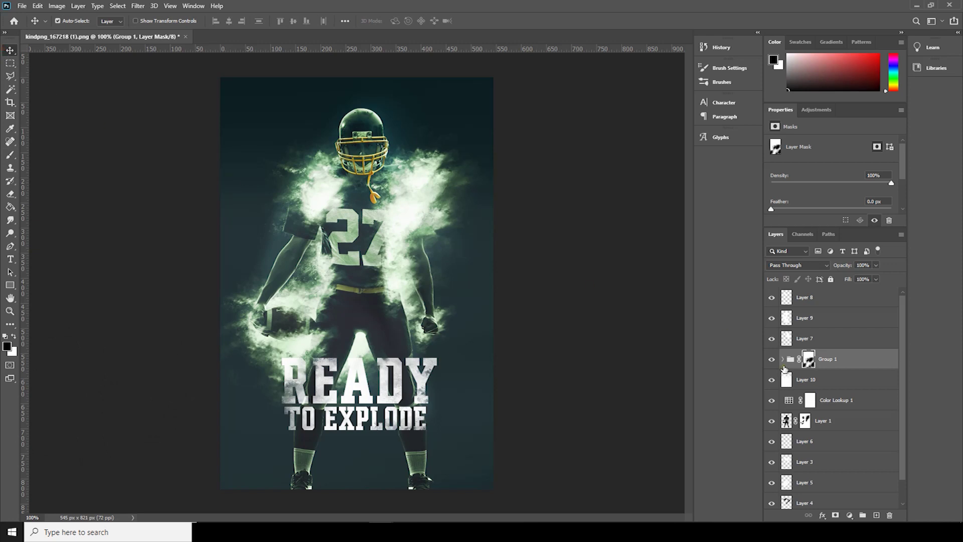
- Add a new layer above the text group and paint soft white over the football and upper legs with a 100 px Soft Round brush
{"action": "left_click", "coordinate": [876, 516]}
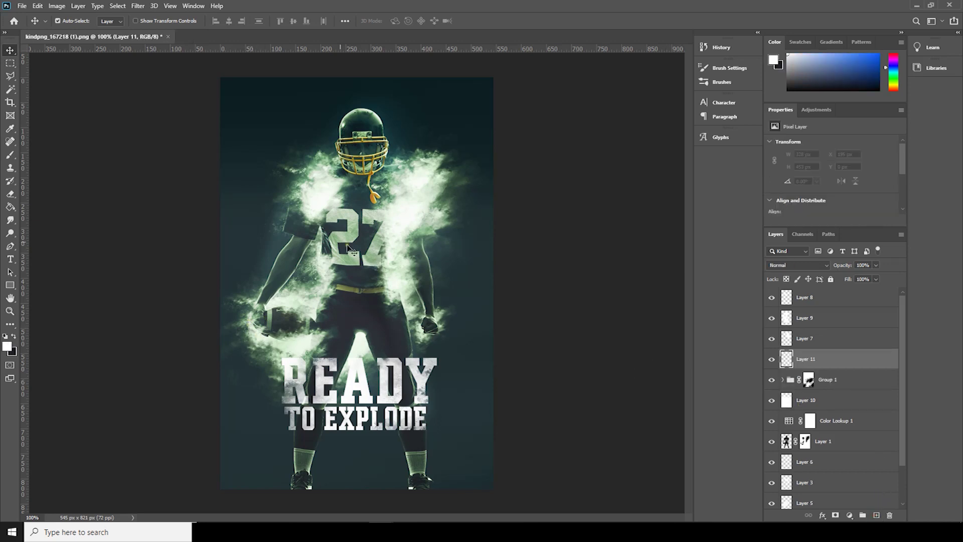
{"action": "left_click", "coordinate": [10, 155]}
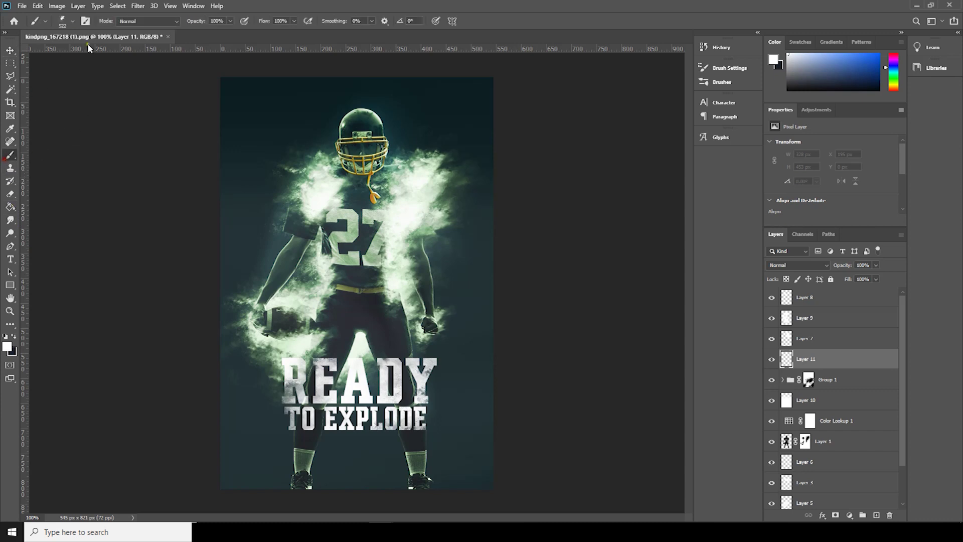
{"action": "left_click", "coordinate": [72, 23]}
{"action": "scroll", "coordinate": [133, 145], "scroll_direction": "up", "scroll_amount": 10}
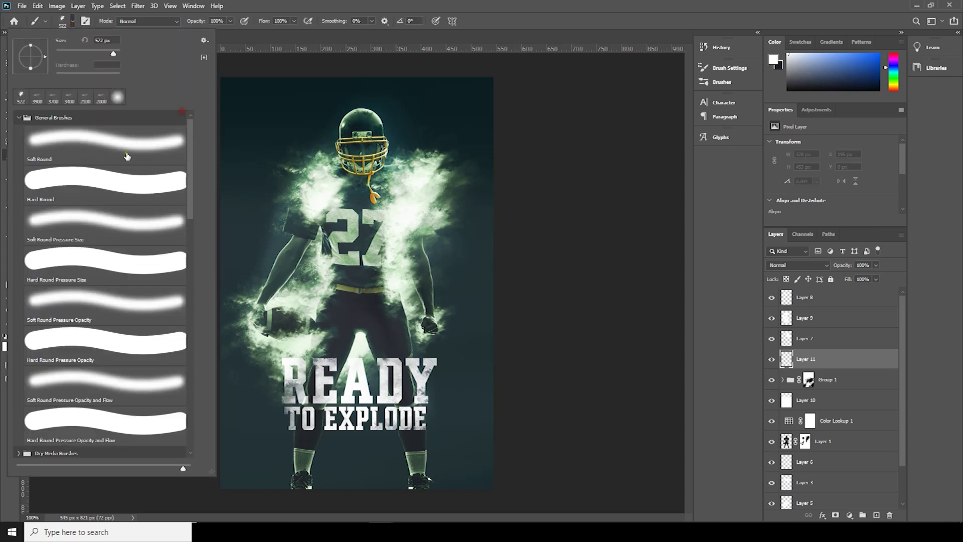
{"action": "double_click", "coordinate": [125, 143]}
{"action": "key", "text": "["}
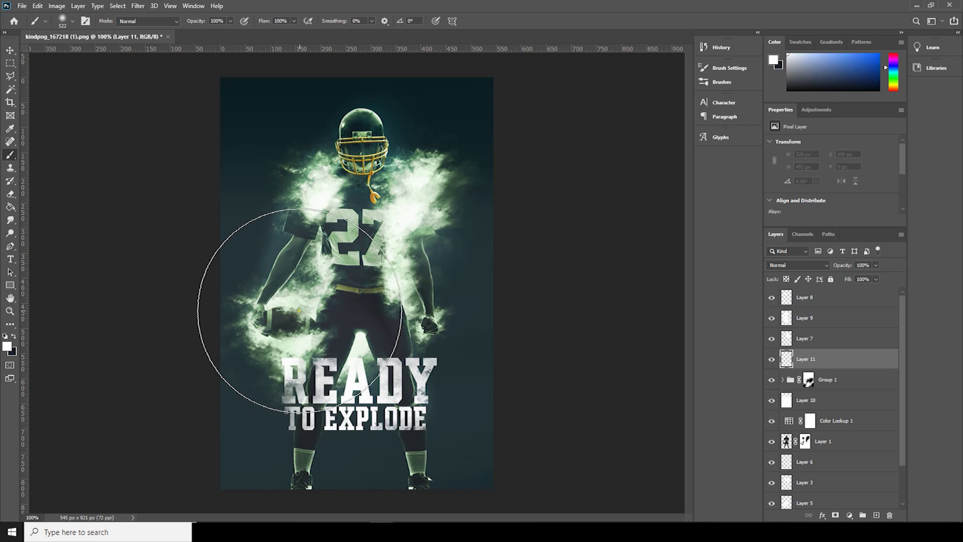
{"action": "key", "text": "bracketleft"}
{"action": "key", "text": "bracketleft"}
{"action": "key", "text": "bracketleft"}
{"action": "key", "text": "bracketleft"}
{"action": "key", "text": "bracketleft"}
{"action": "key", "text": "bracketleft"}
{"action": "key", "text": "bracketleft"}
{"action": "key", "text": "bracketleft"}
{"action": "mouse_move", "coordinate": [250, 325]}
{"action": "left_mouse_down"}
{"action": "mouse_move", "coordinate": [310, 355]}
{"action": "mouse_move", "coordinate": [374, 338]}
{"action": "left_mouse_up"}
- Set the new layer's blend mode to Overlay and paint more soft white glow across the thighs and the lettering
{"action": "left_click", "coordinate": [797, 265]}
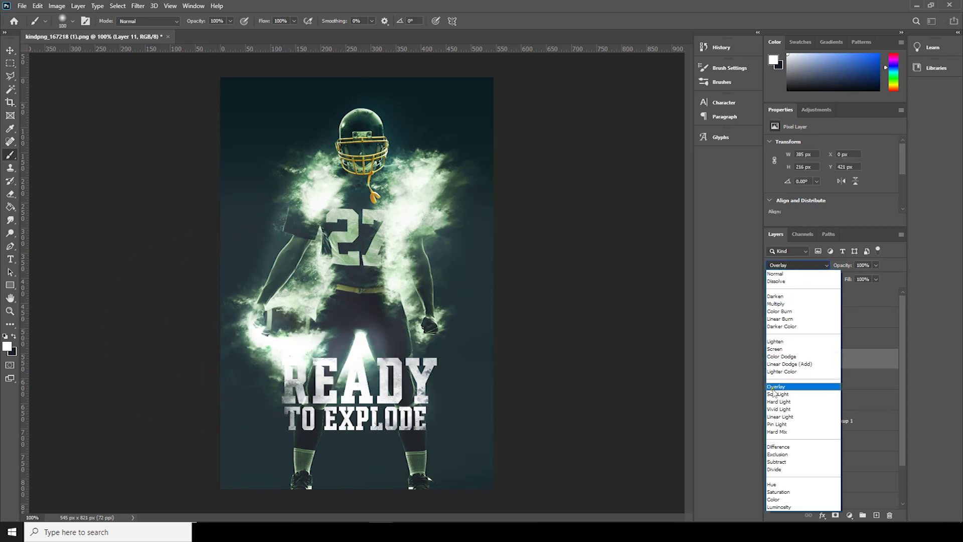
{"action": "left_click", "coordinate": [778, 387]}
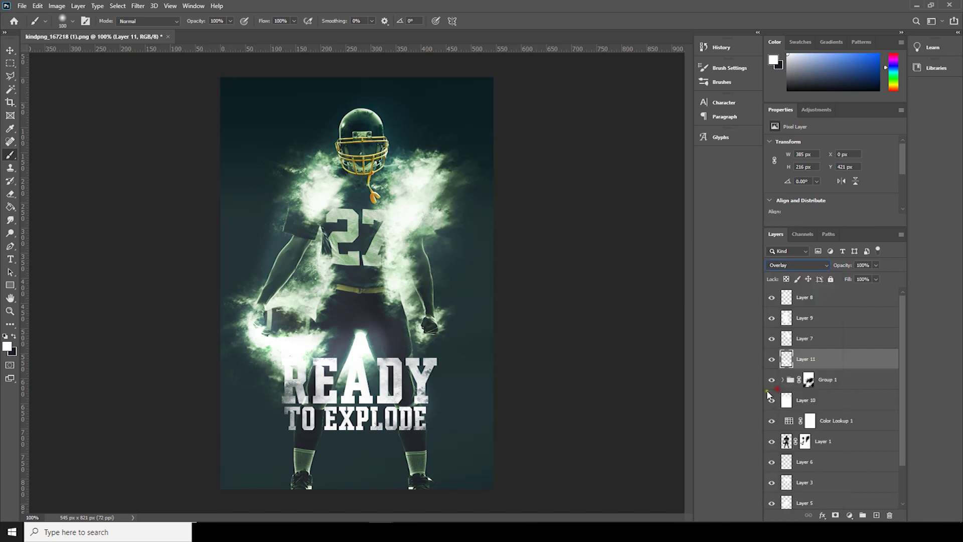
{"action": "mouse_move", "coordinate": [276, 334]}
{"action": "left_mouse_down"}
{"action": "mouse_move", "coordinate": [363, 366]}
{"action": "mouse_move", "coordinate": [423, 354]}
{"action": "mouse_move", "coordinate": [433, 372]}
{"action": "mouse_move", "coordinate": [417, 363]}
{"action": "mouse_move", "coordinate": [382, 377]}
{"action": "mouse_move", "coordinate": [388, 395]}
{"action": "mouse_move", "coordinate": [396, 327]}
{"action": "mouse_move", "coordinate": [368, 319]}
{"action": "left_mouse_up"}
{"action": "key", "text": "bracketright"}
{"action": "key", "text": "bracketright"}
{"action": "key", "text": "bracketright"}
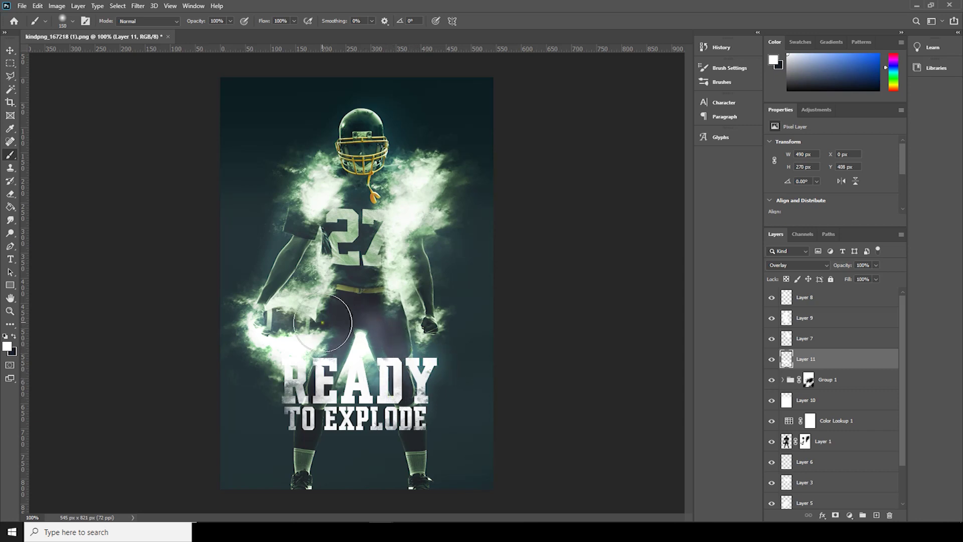
{"action": "key", "text": "bracketleft"}
{"action": "key", "text": "bracketleft"}
{"action": "left_click", "coordinate": [303, 399]}
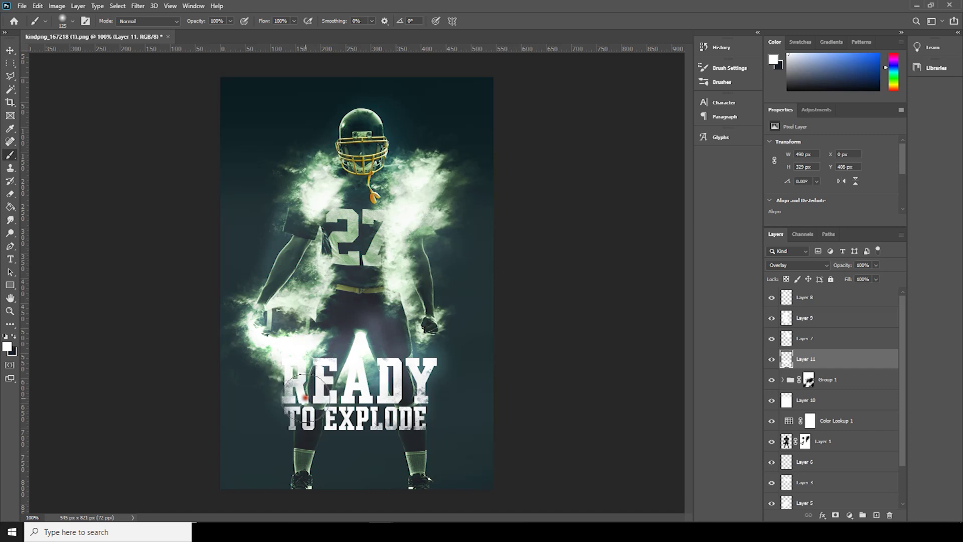
{"action": "key", "text": "bracketleft"}
{"action": "key", "text": "bracketleft"}
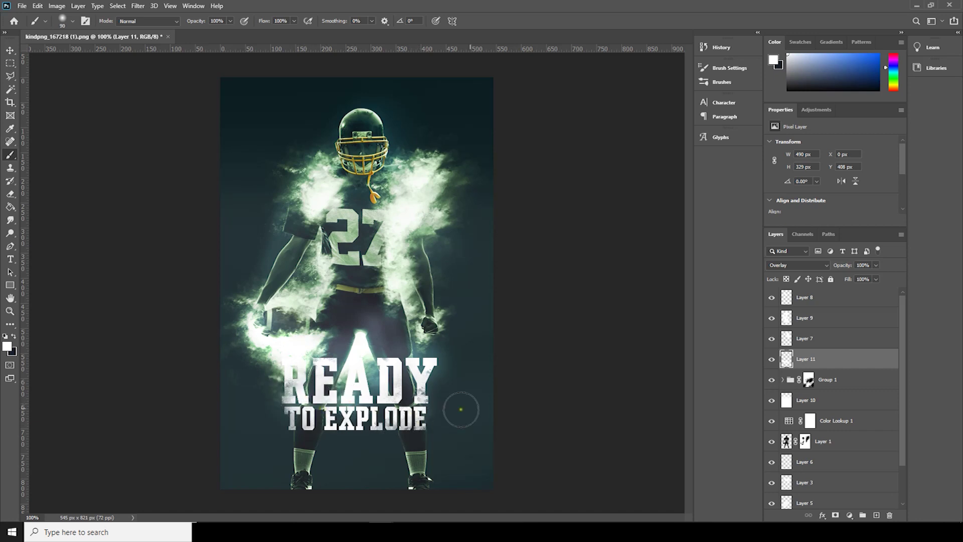
- Lower the Overlay glow layer's opacity to 65% and check the poster at different magnifications
{"action": "key", "text": "ctrl+minus"}
{"action": "key", "text": "ctrl+minus"}
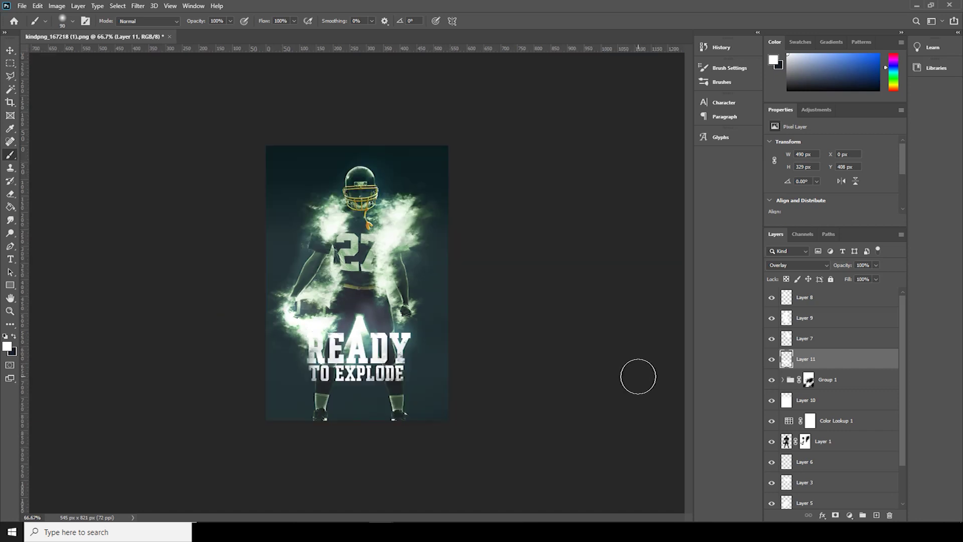
{"action": "key", "text": "ctrl+plus"}
{"action": "key", "text": "ctrl+plus"}
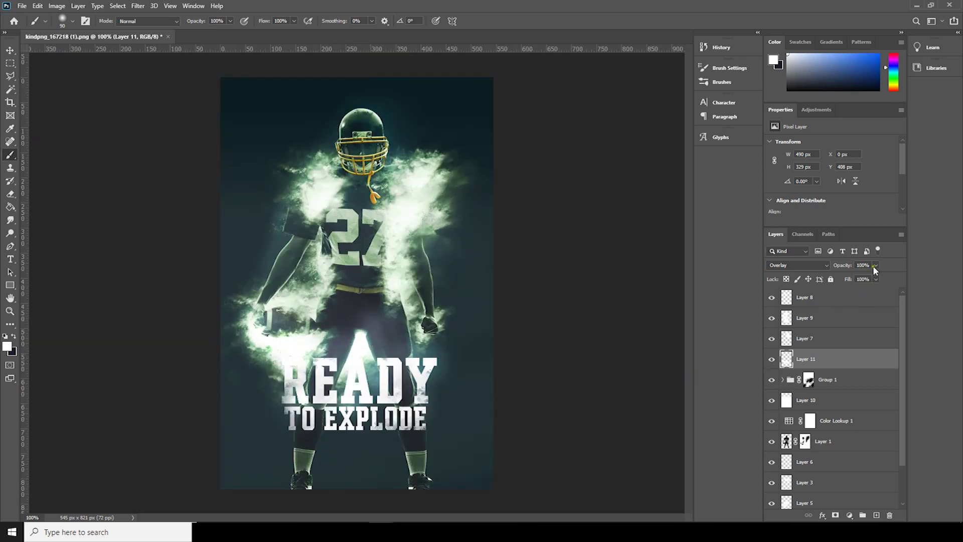
{"action": "left_click_drag", "start_coordinate": [857, 278], "coordinate": [859, 278]}
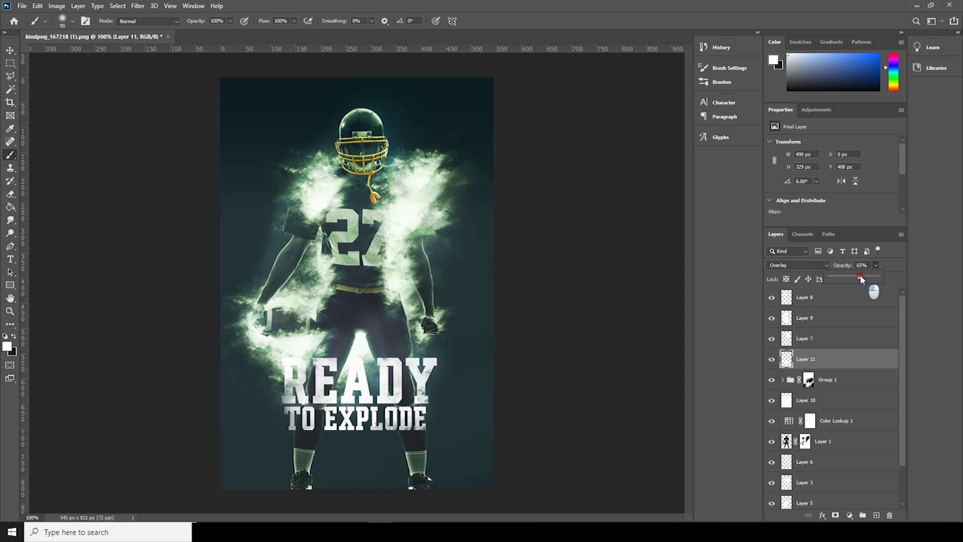
{"action": "key", "text": "ctrl+minus"}
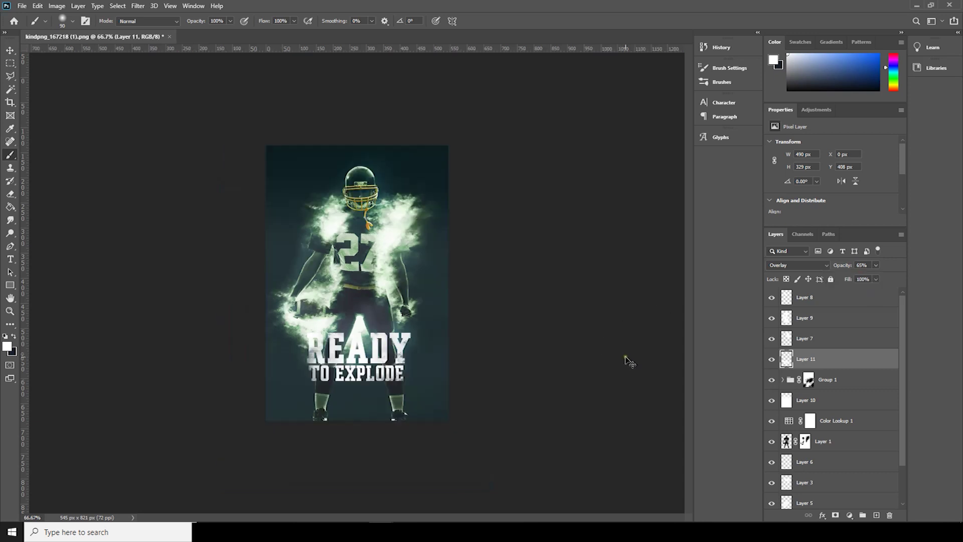
{"action": "key", "text": "ctrl+minus"}
{"action": "key", "text": "ctrl+plus"}
{"action": "key", "text": "ctrl+plus"}
{"action": "key", "text": "ctrl+minus"}
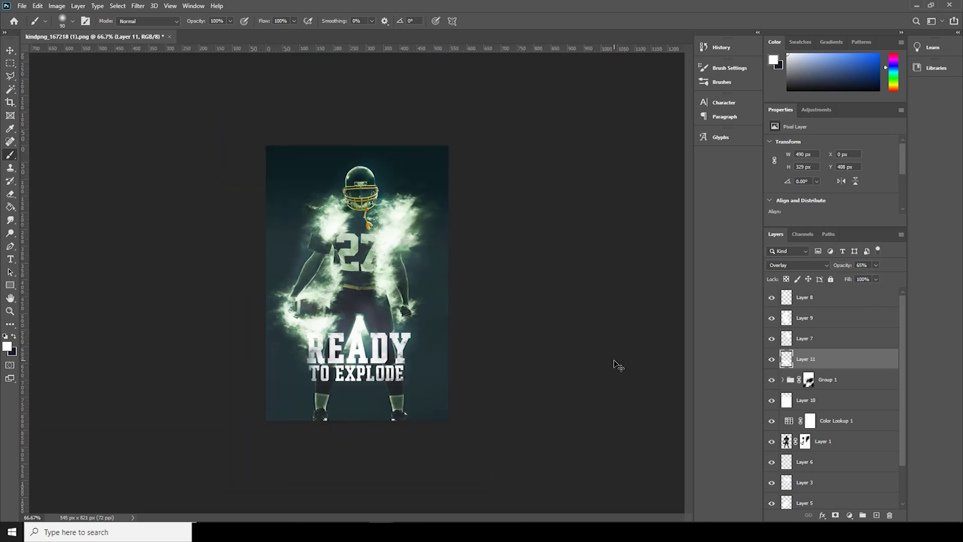
{"action": "key", "text": "ctrl+plus"}
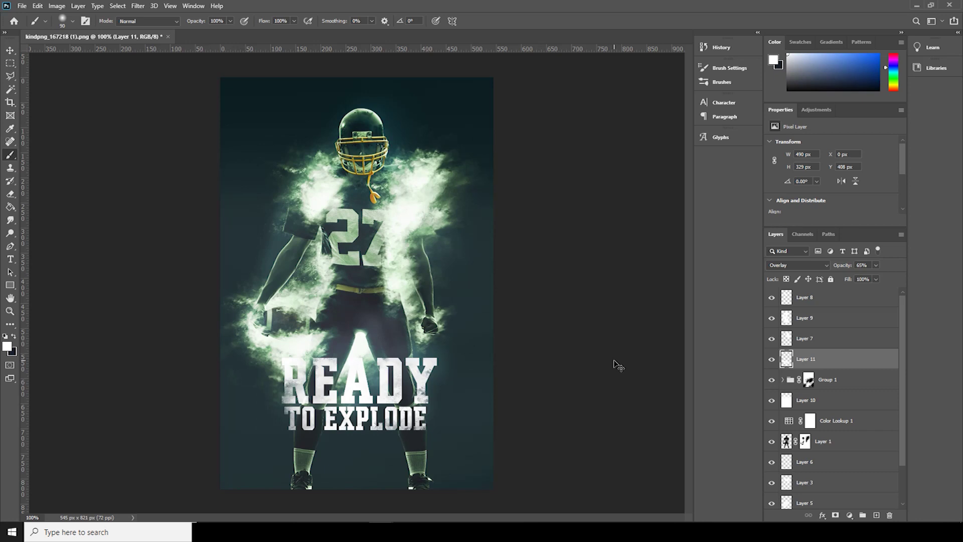